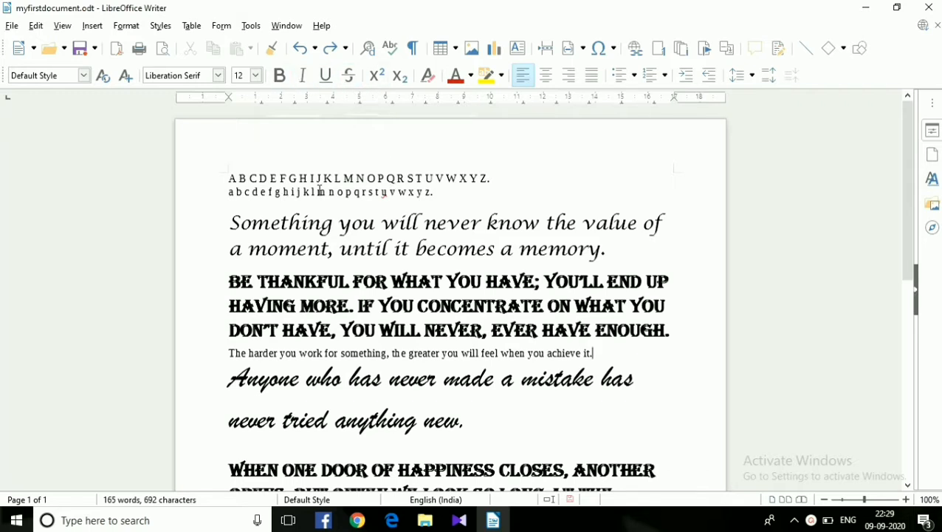
# Step: Set the font size of the uppercase and lowercase alphabet lines to 20
pyautogui.moveTo(229, 180); pyautogui.dragTo(488, 189)
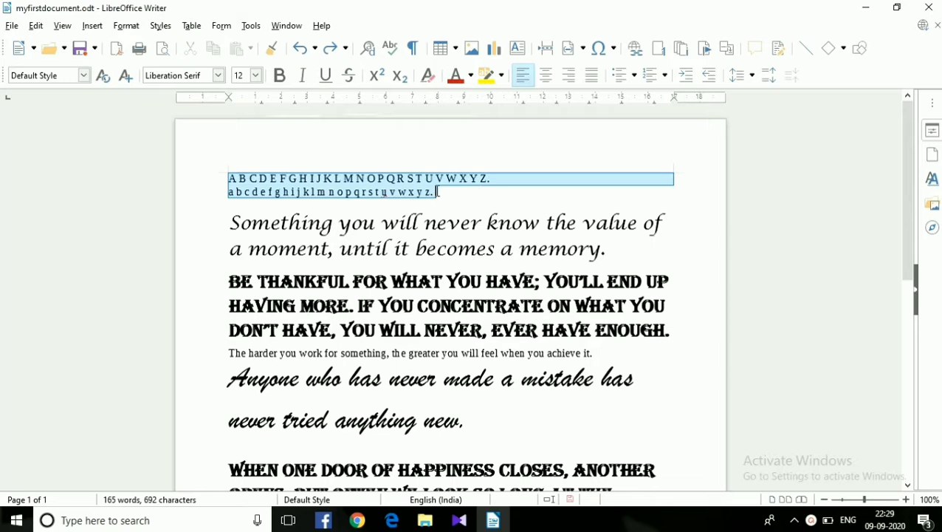
pyautogui.click(256, 76)
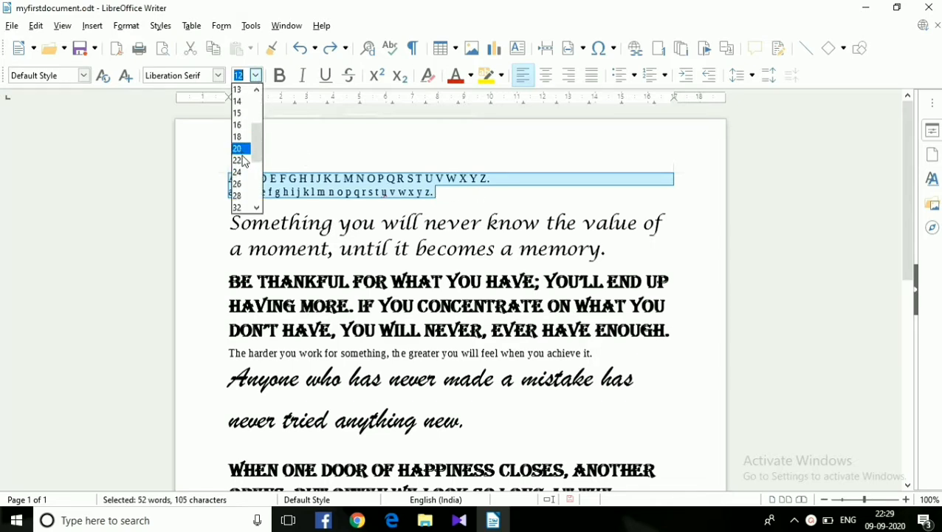
pyautogui.click(241, 149)
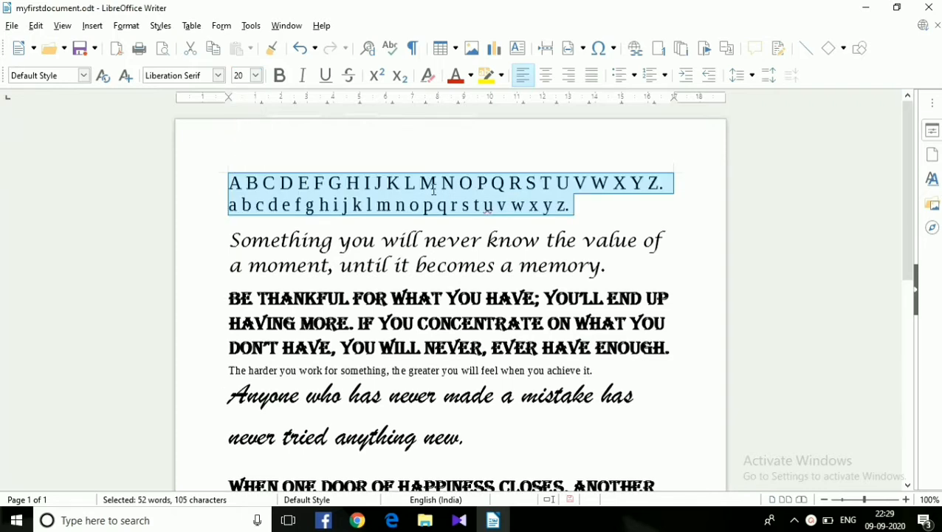
pyautogui.click(591, 214)
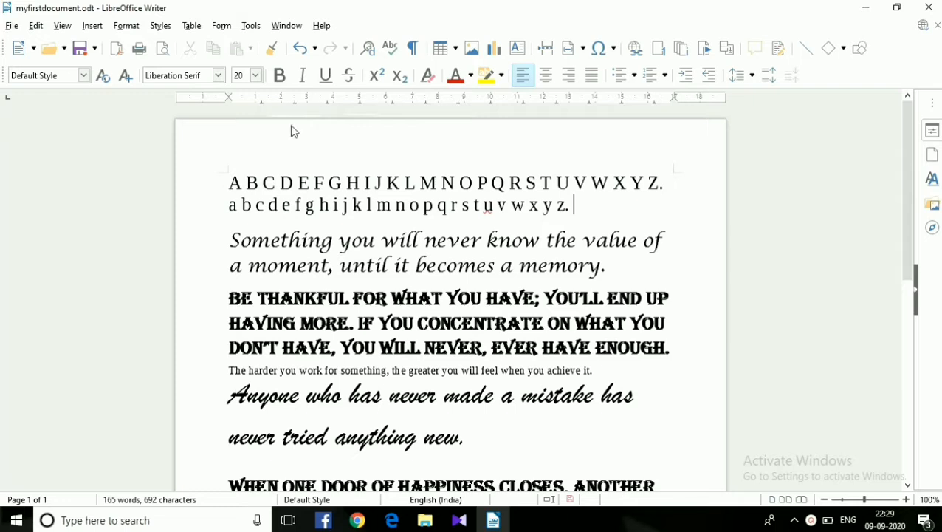
# Step: Make the uppercase letters A to H bold and the letters I to Q italic
pyautogui.moveTo(229, 182); pyautogui.dragTo(360, 182)
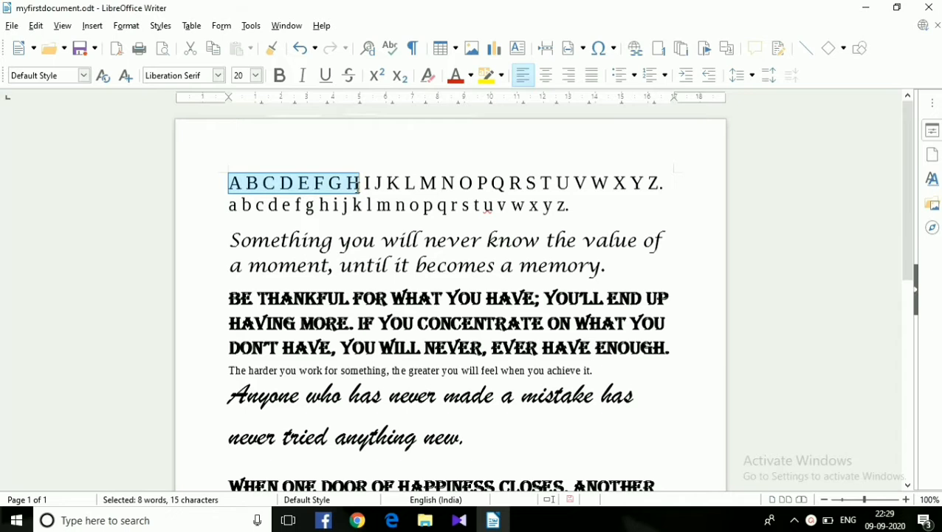
pyautogui.click(281, 77)
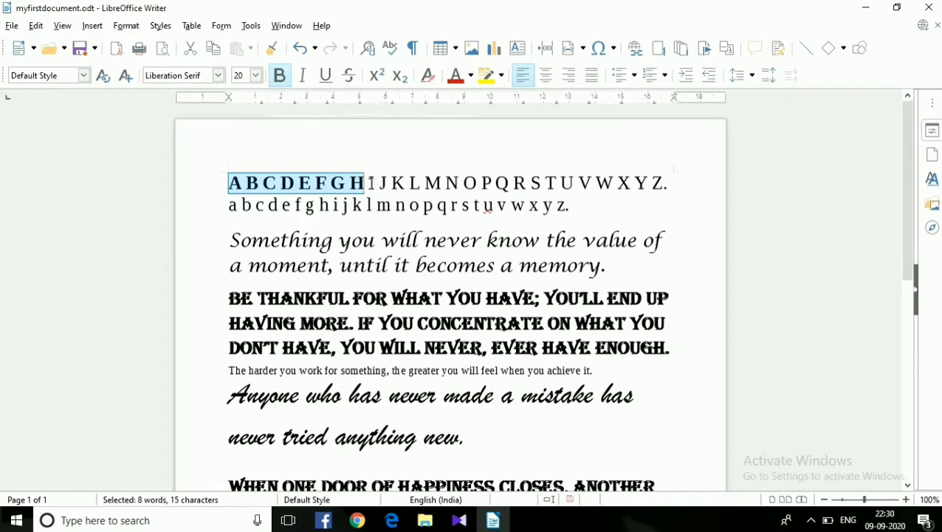
pyautogui.moveTo(370, 182); pyautogui.dragTo(510, 183)
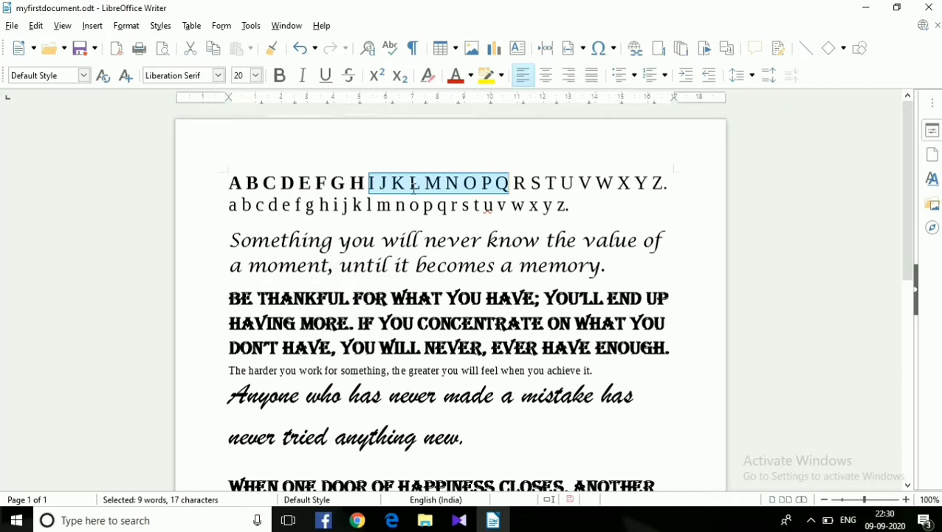
pyautogui.click(303, 77)
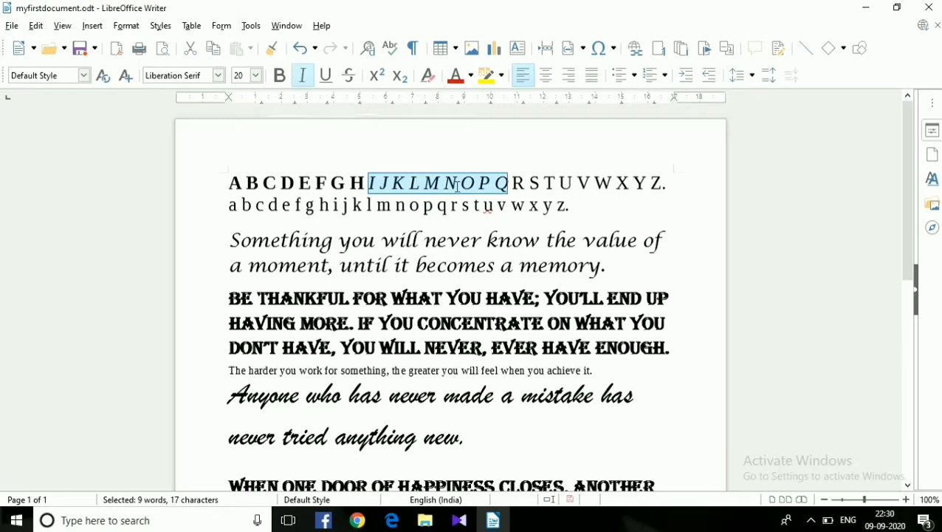
# Step: Underline the uppercase letters R to Z, including the full stop that ends the line
pyautogui.click(515, 181)
pyautogui.moveTo(516, 182); pyautogui.dragTo(667, 183)
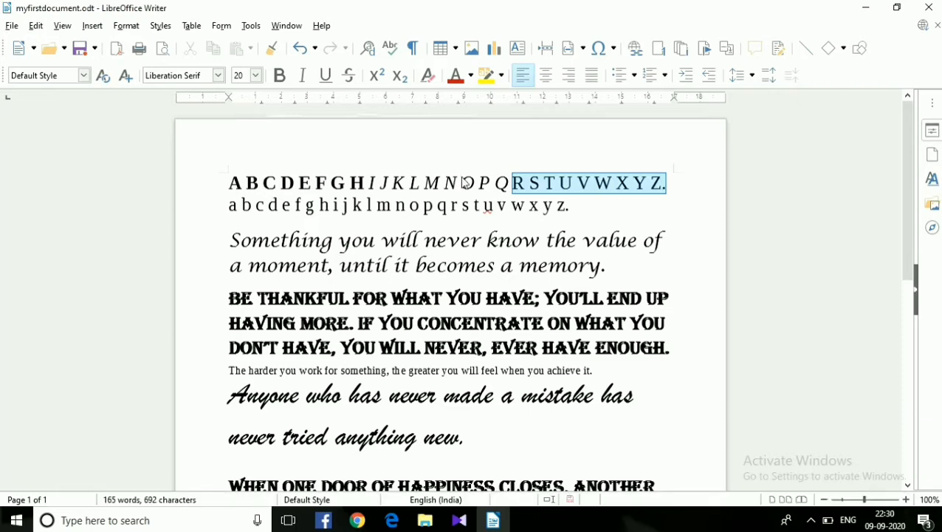
pyautogui.click(326, 77)
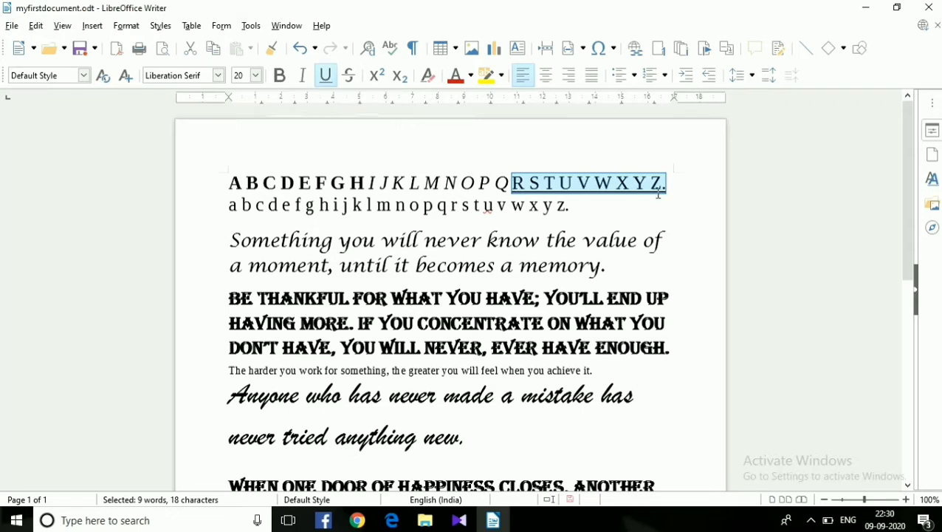
pyautogui.click(638, 204)
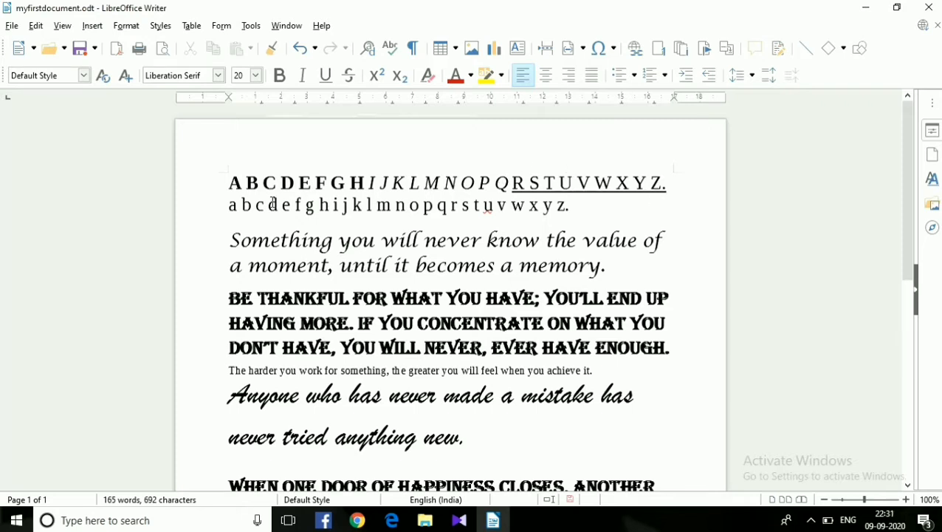
# Step: Apply strikethrough to the lowercase letters a to n in the second alphabet line
pyautogui.moveTo(230, 205); pyautogui.dragTo(403, 207)
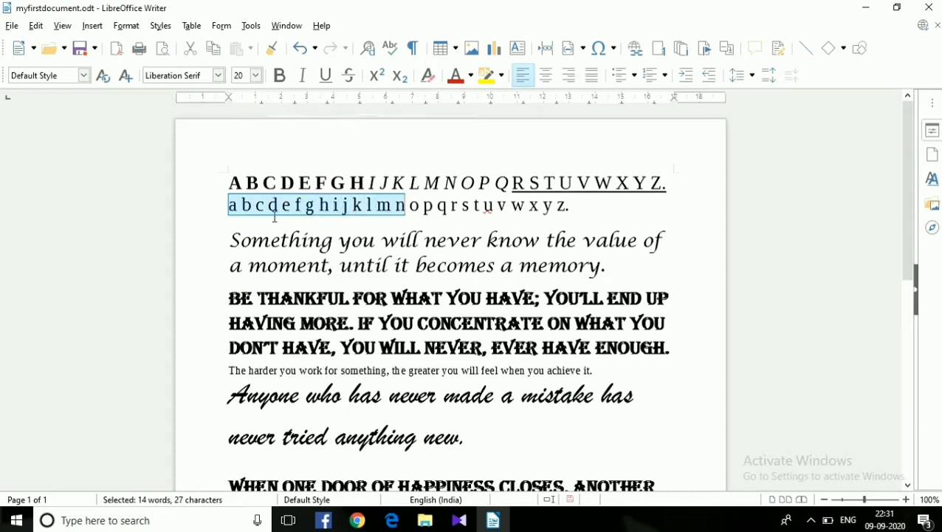
pyautogui.click(350, 76)
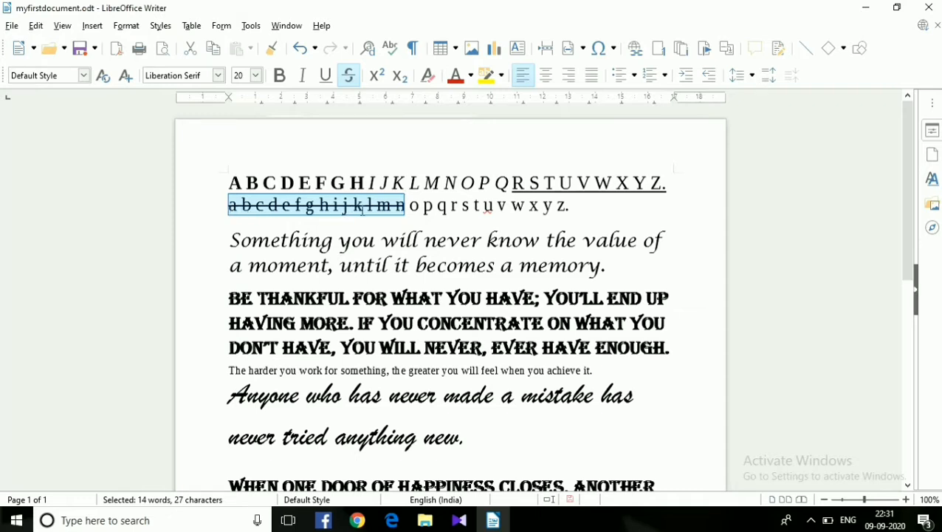
pyautogui.click(411, 209)
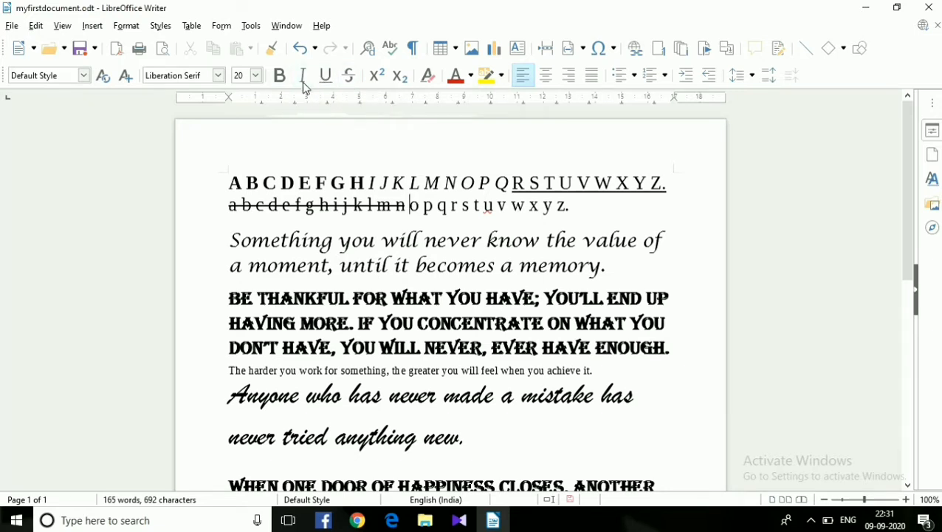
# Step: Format the lowercase letters o to z with bold, italic, underline and strikethrough combined
pyautogui.moveTo(409, 206); pyautogui.dragTo(571, 208)
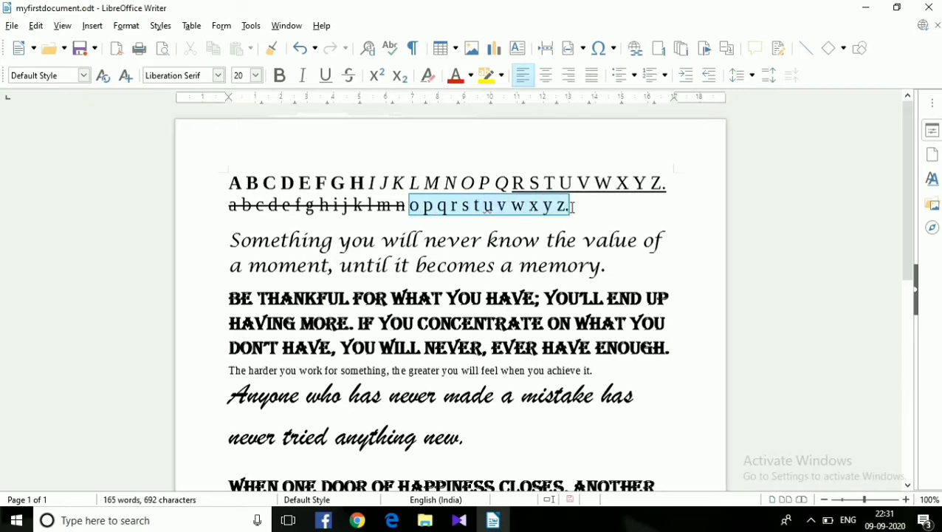
pyautogui.click(279, 74)
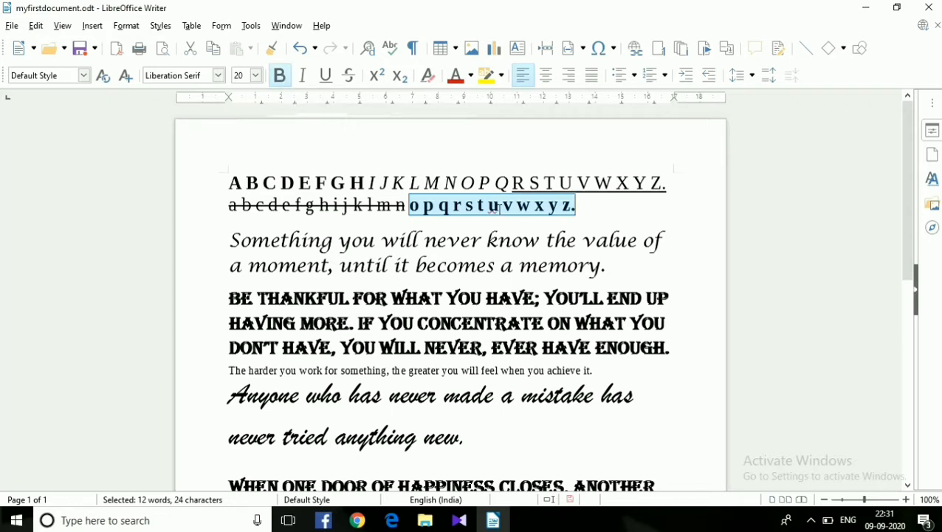
pyautogui.click(302, 74)
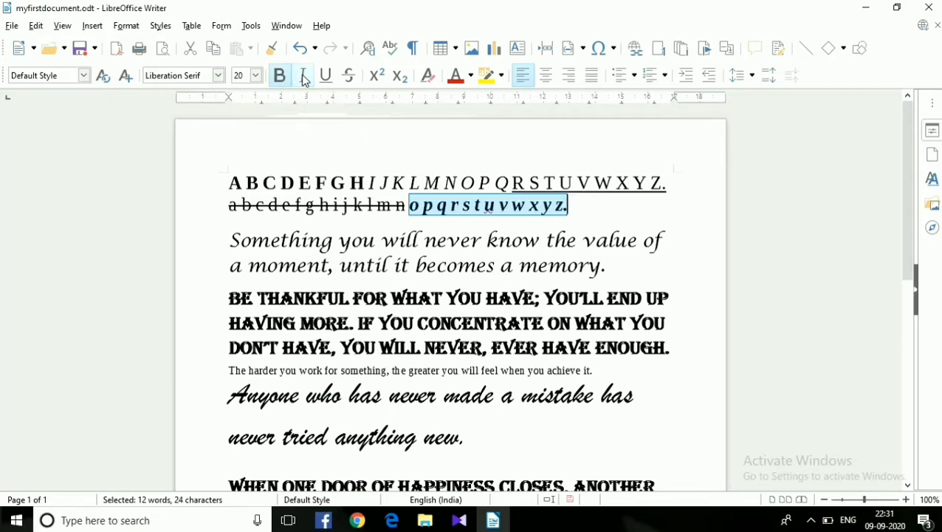
pyautogui.click(327, 76)
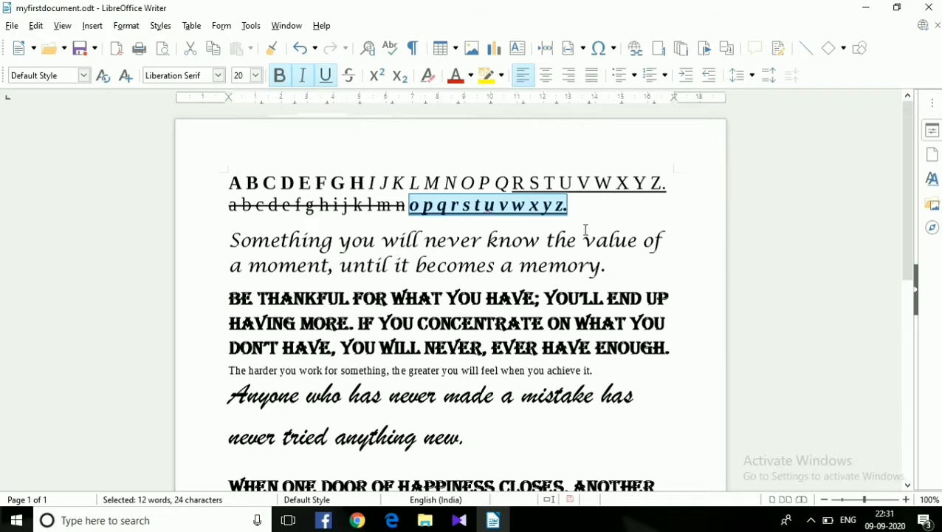
pyautogui.click(349, 77)
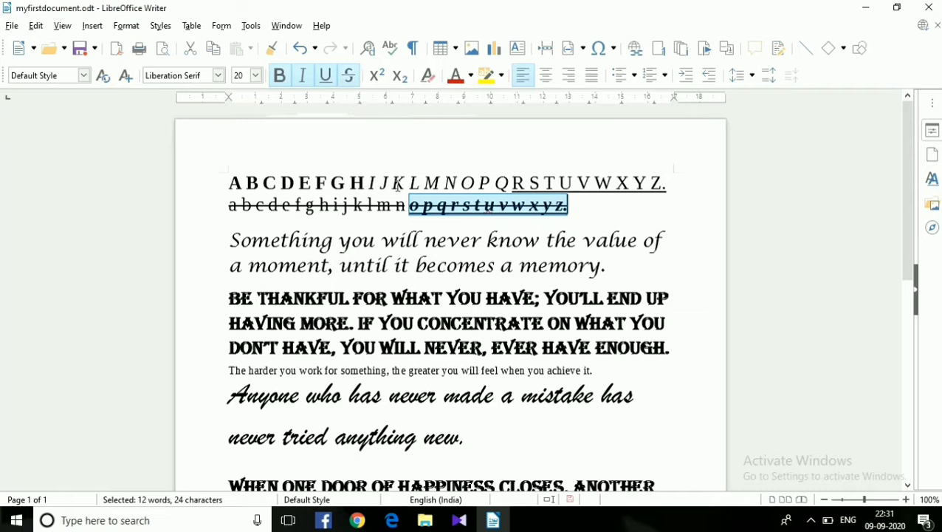
pyautogui.click(580, 213)
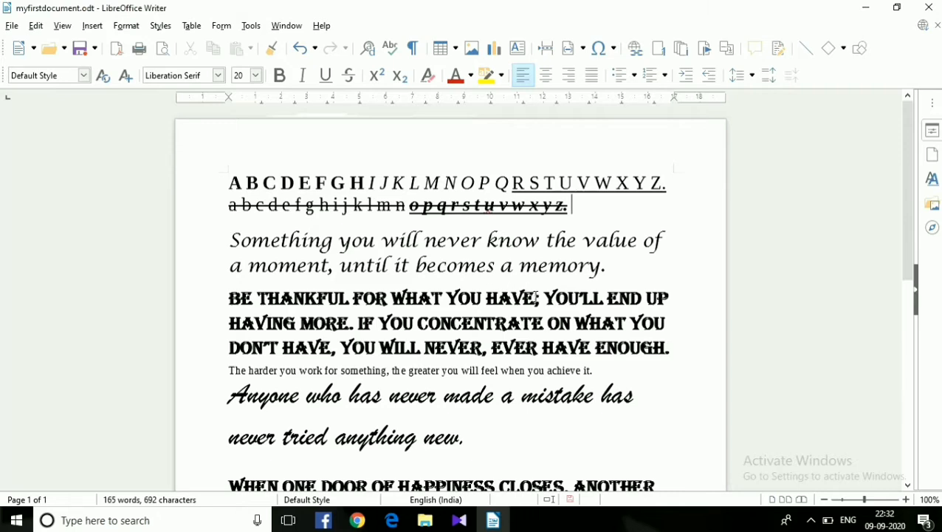
# Step: Start a new line below "What is the name of your school?" and open the list of paragraph styles
pyautogui.scroll(-4, 537, 297)
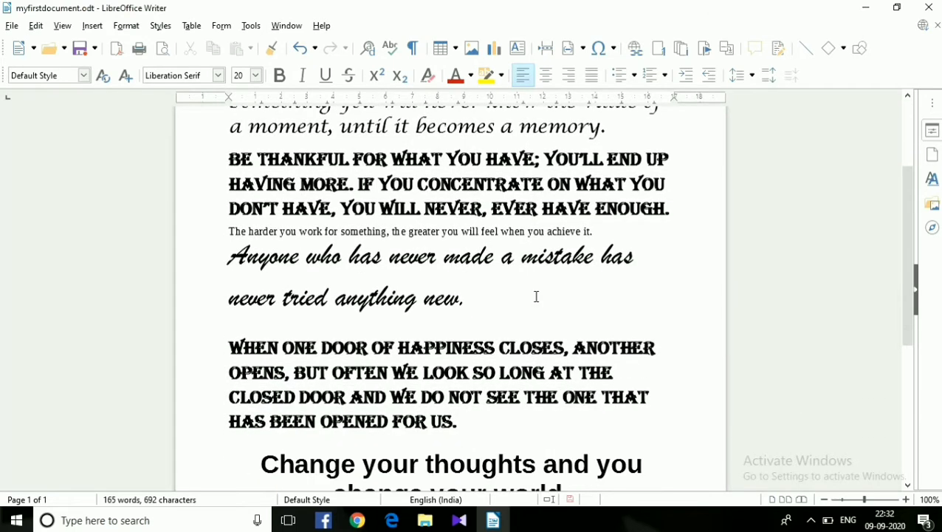
pyautogui.scroll(-4, 537, 296)
pyautogui.click(577, 393)
pyautogui.scroll(-2, 577, 393)
pyautogui.press('Return')
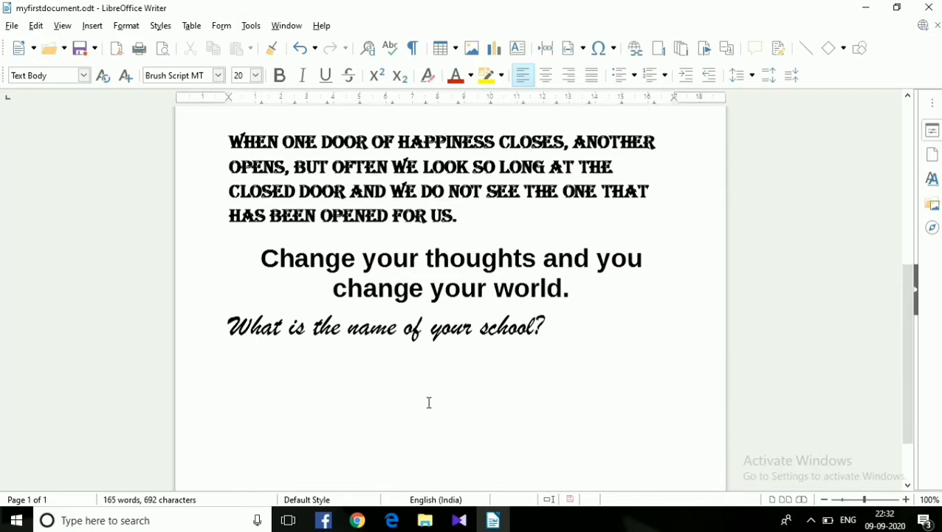
pyautogui.write('H')
pyautogui.press('BackSpace')
pyautogui.click(85, 77)
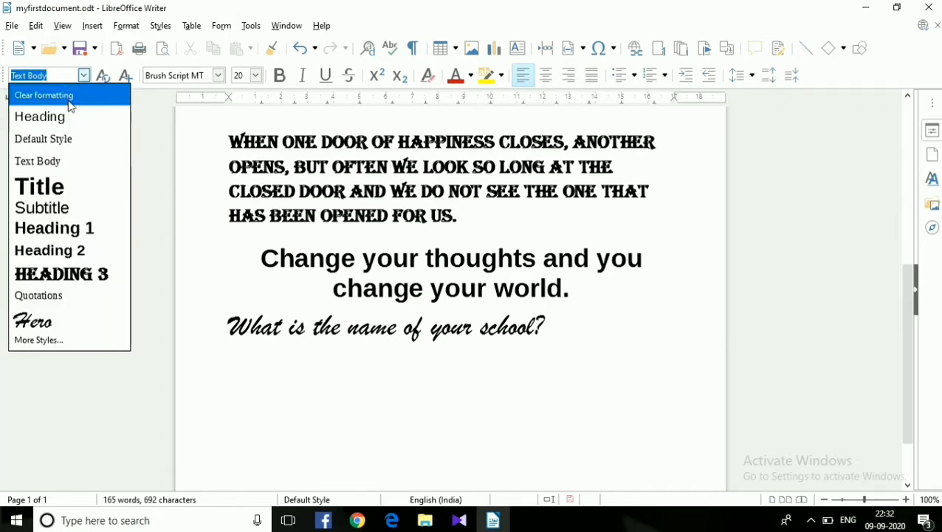
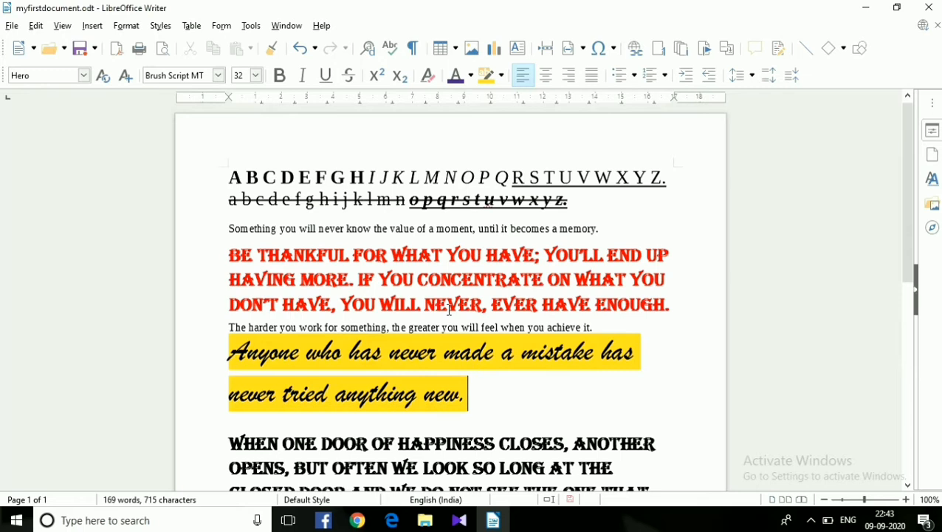
# Step: Review how the document's paragraphs are aligned, from the alphabet lines down to the school question
pyautogui.scroll(-2, 503, 272)
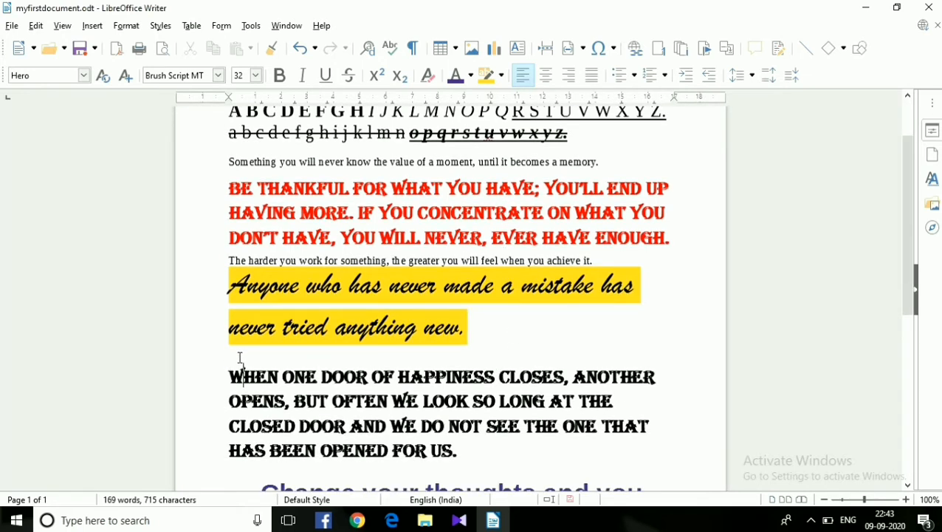
pyautogui.click(240, 369)
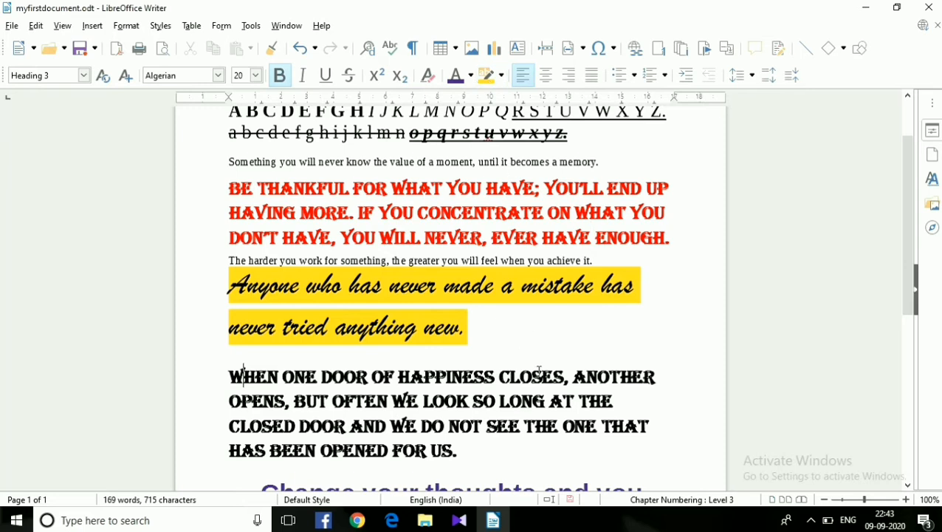
pyautogui.scroll(2, 565, 334)
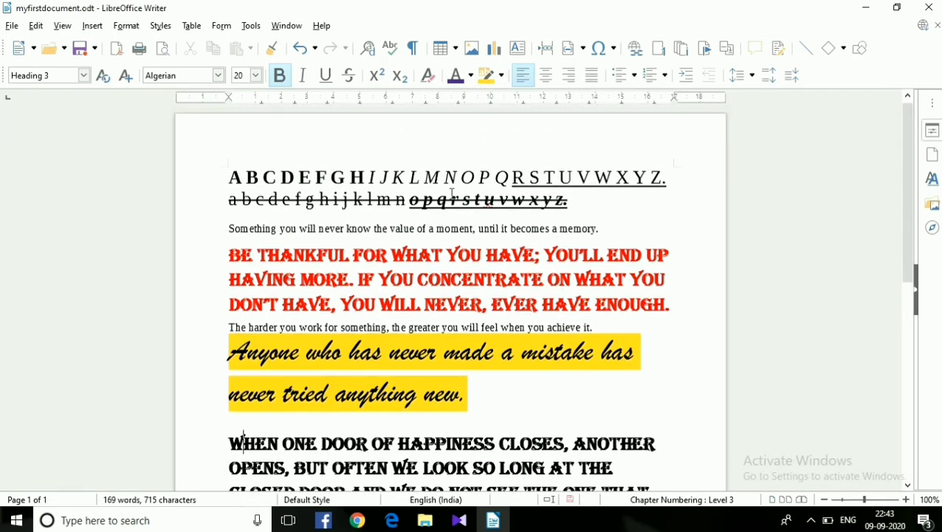
pyautogui.click(524, 77)
pyautogui.scroll(-4, 359, 317)
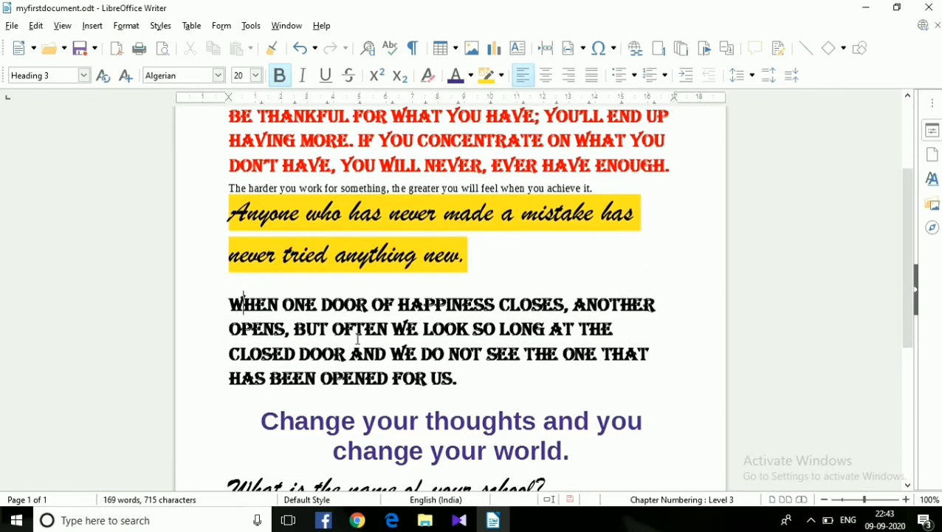
pyautogui.scroll(-4, 354, 354)
pyautogui.scroll(3, 353, 366)
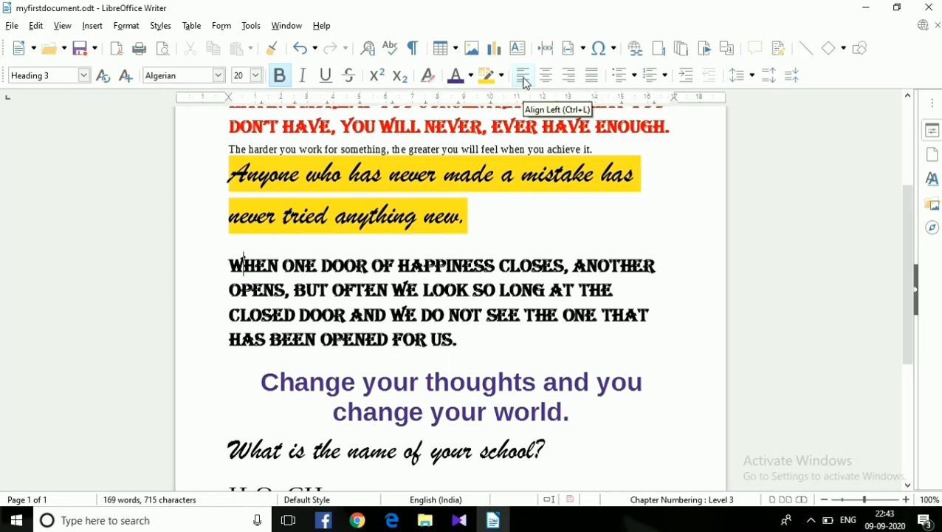
pyautogui.scroll(2, 418, 240)
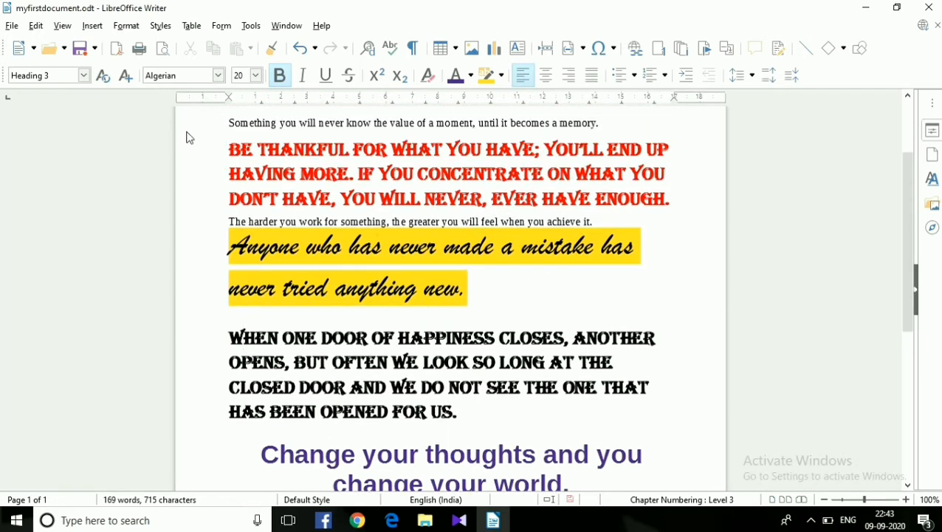
pyautogui.scroll(2, 362, 307)
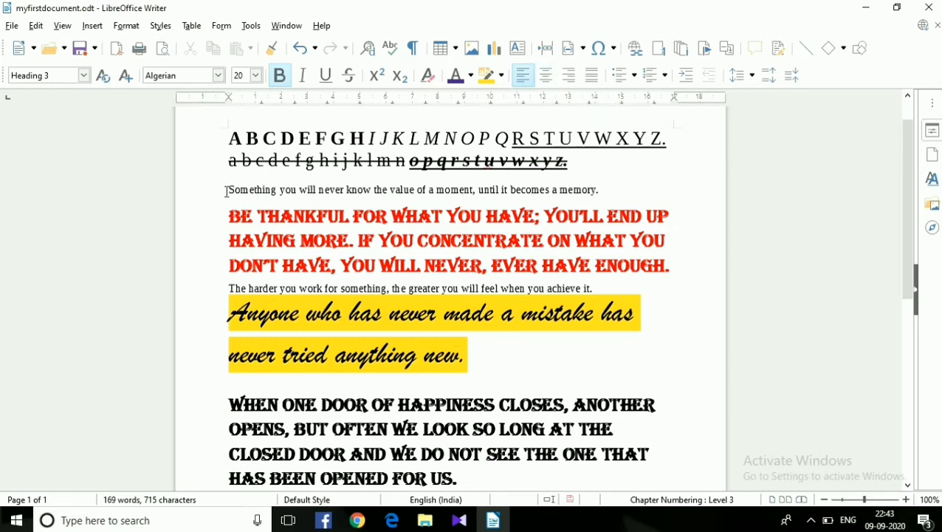
# Step: Centre the sentence beginning "Something you will never know" and move it into the word "something" in the line below the red paragraph
pyautogui.click(299, 189)
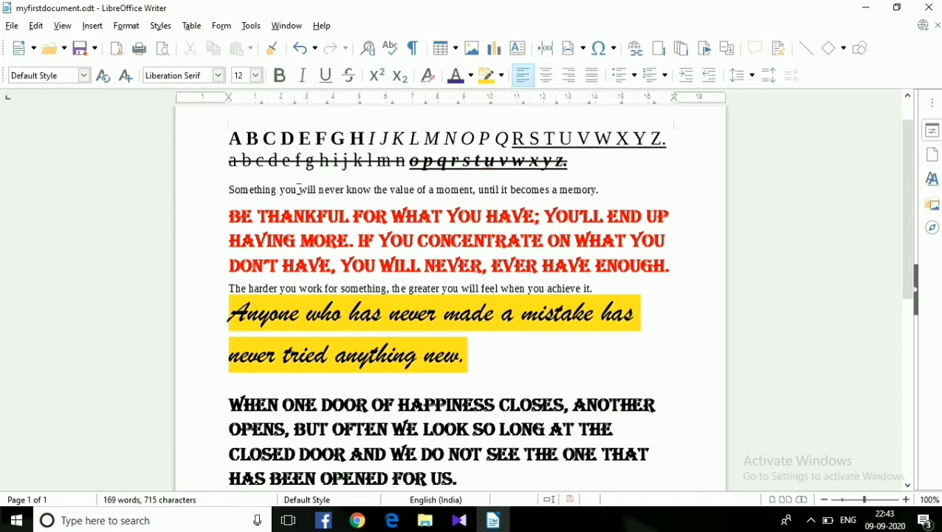
pyautogui.moveTo(228, 190); pyautogui.dragTo(630, 190)
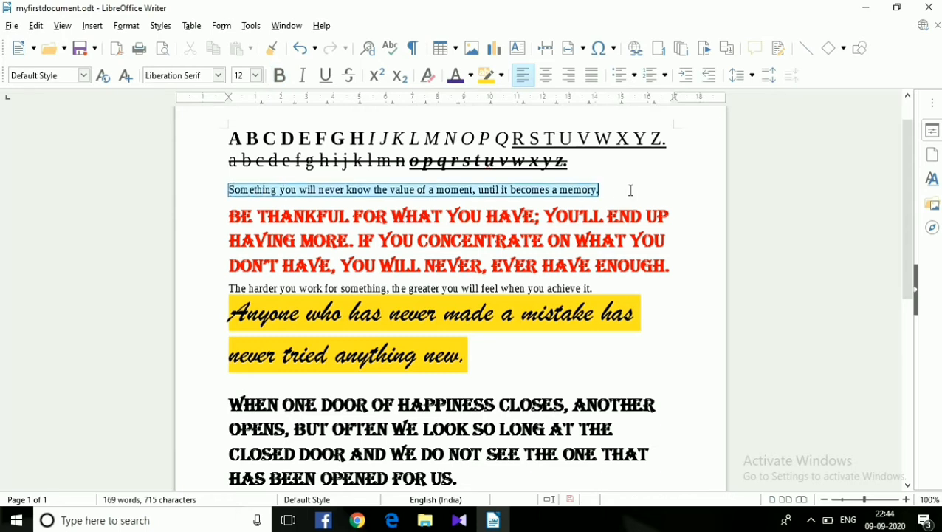
pyautogui.click(550, 77)
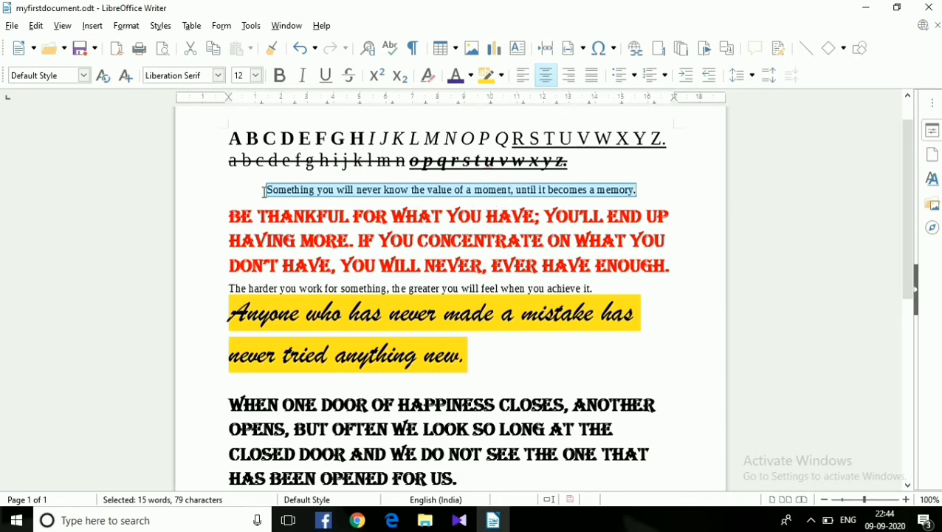
pyautogui.moveTo(266, 189); pyautogui.dragTo(380, 288)
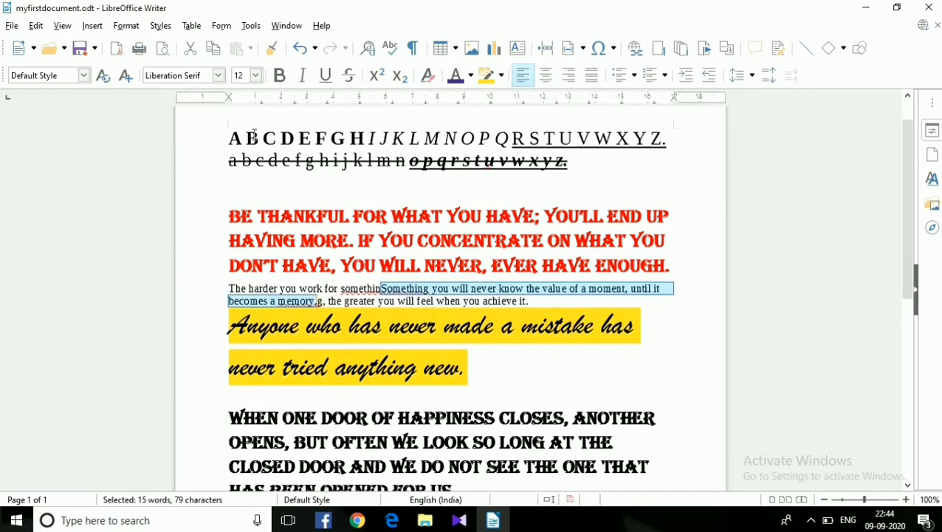
# Step: Undo the accidental text move and centre the four paragraphs from "Something you will never know" to "never tried anything new."
pyautogui.click(303, 49)
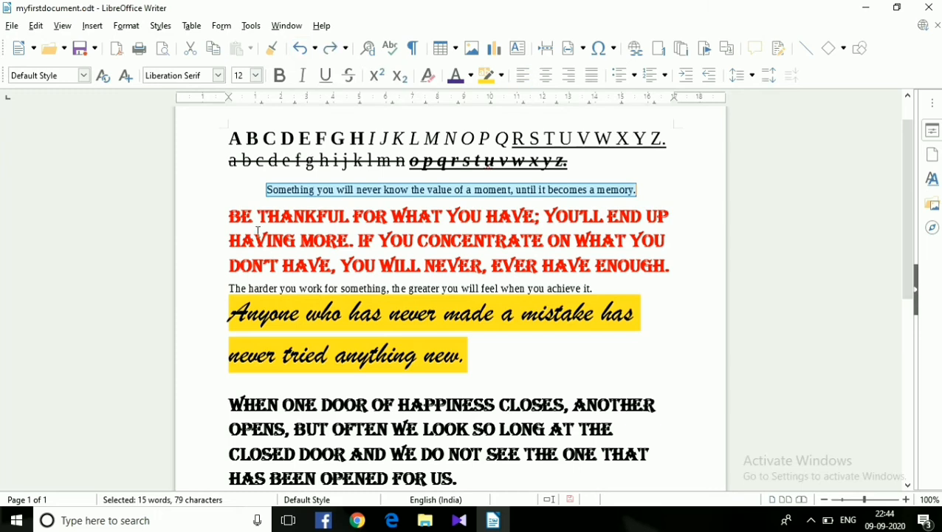
pyautogui.moveTo(260, 190); pyautogui.dragTo(479, 361)
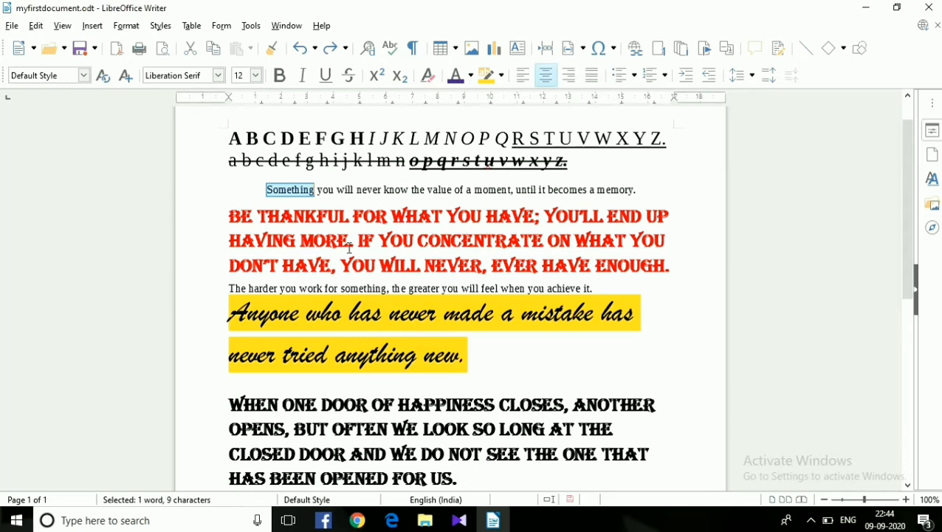
pyautogui.moveTo(263, 190); pyautogui.dragTo(477, 359)
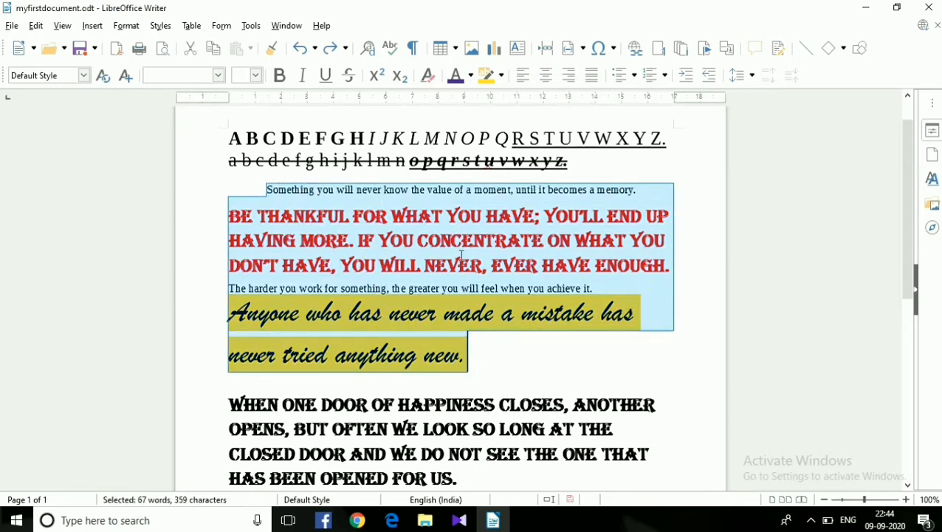
pyautogui.click(545, 80)
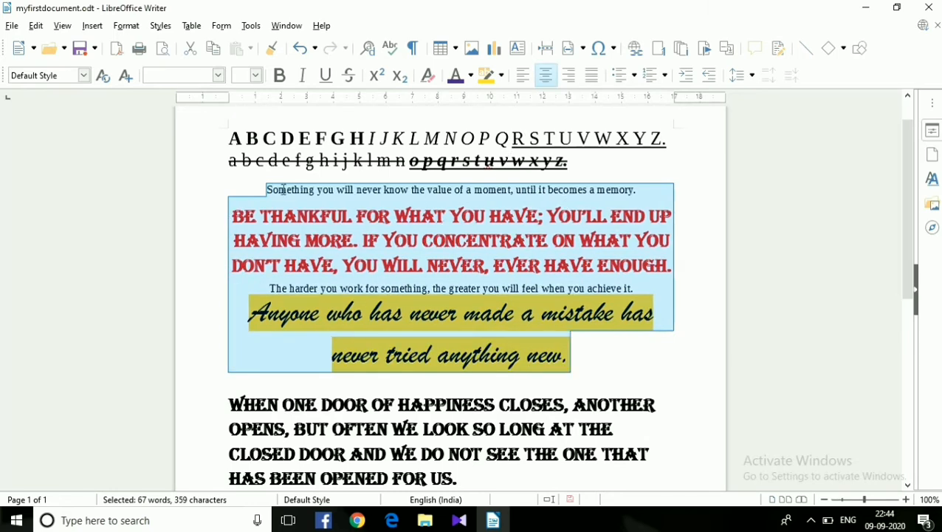
pyautogui.click(588, 370)
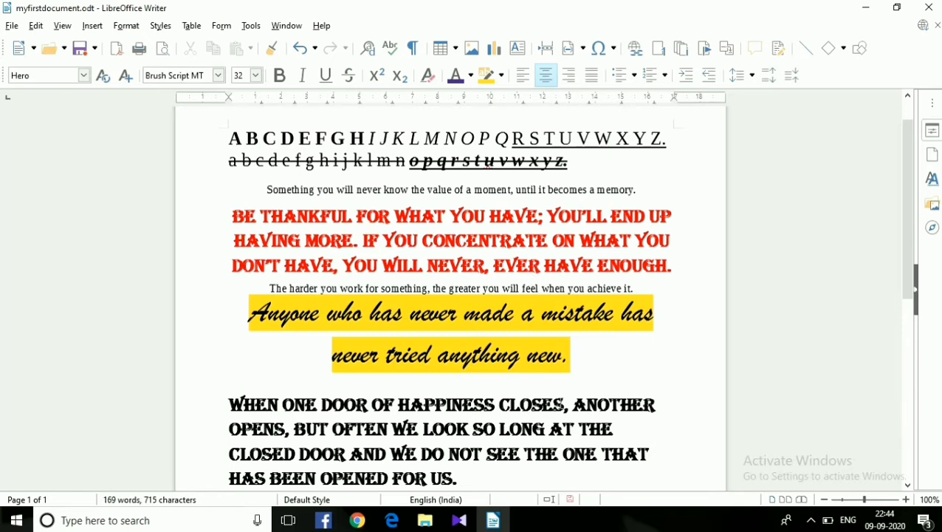
# Step: Right-align the paragraphs from "Something you will never know" down to the yellow-highlighted "Anyone who has never made a mistake"
pyautogui.moveTo(263, 190); pyautogui.dragTo(588, 361)
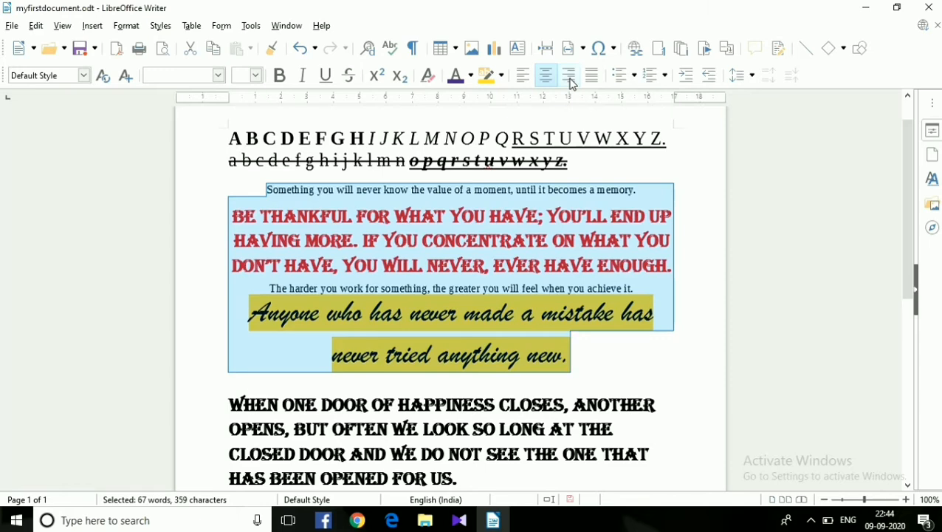
pyautogui.click(569, 75)
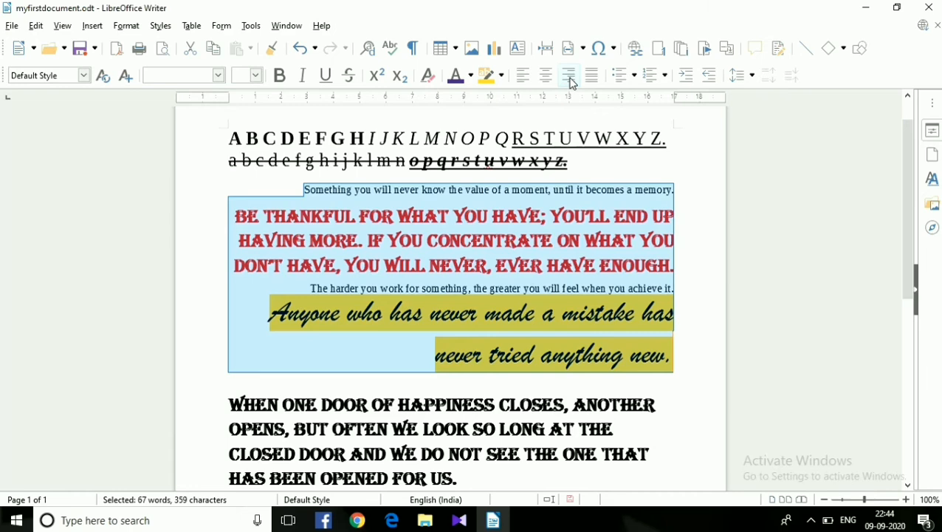
pyautogui.click(207, 338)
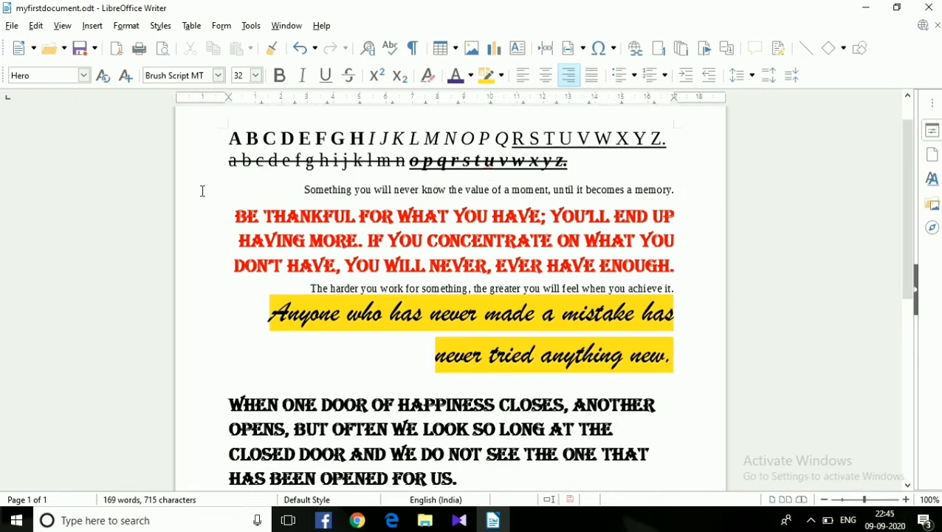
# Step: Justify the four paragraphs from "Something you will never know" through the yellow-highlighted quote
pyautogui.moveTo(279, 190); pyautogui.dragTo(693, 362)
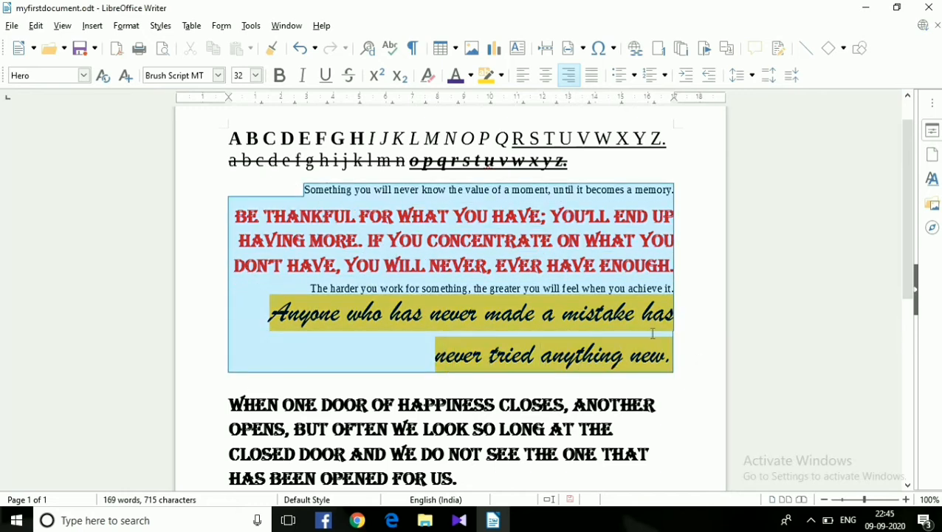
pyautogui.click(593, 77)
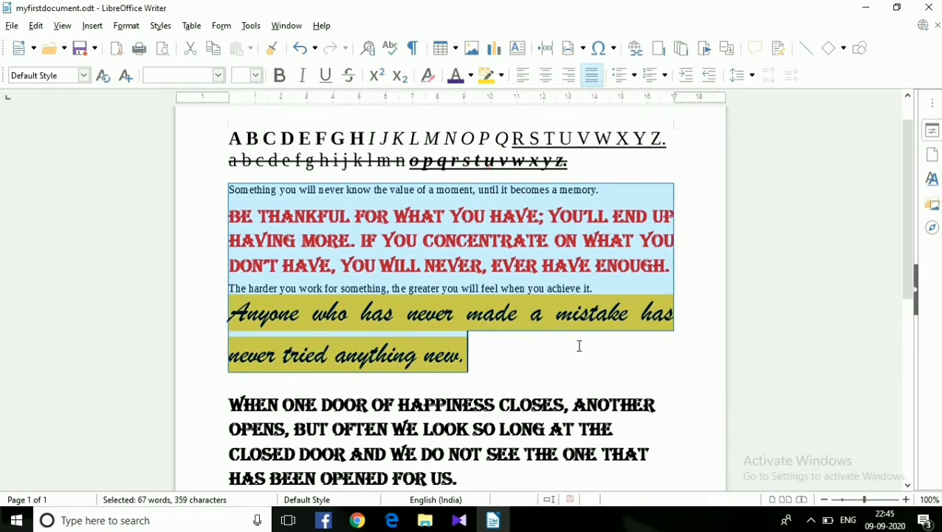
pyautogui.click(580, 345)
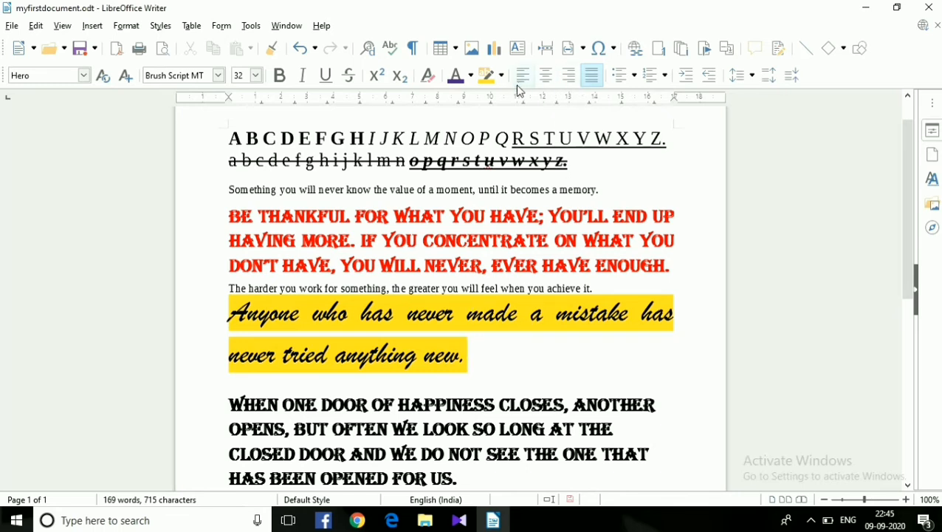
# Step: Left-align the four paragraphs from "Something you will never know" through the yellow-highlighted quote
pyautogui.moveTo(229, 189); pyautogui.dragTo(511, 356)
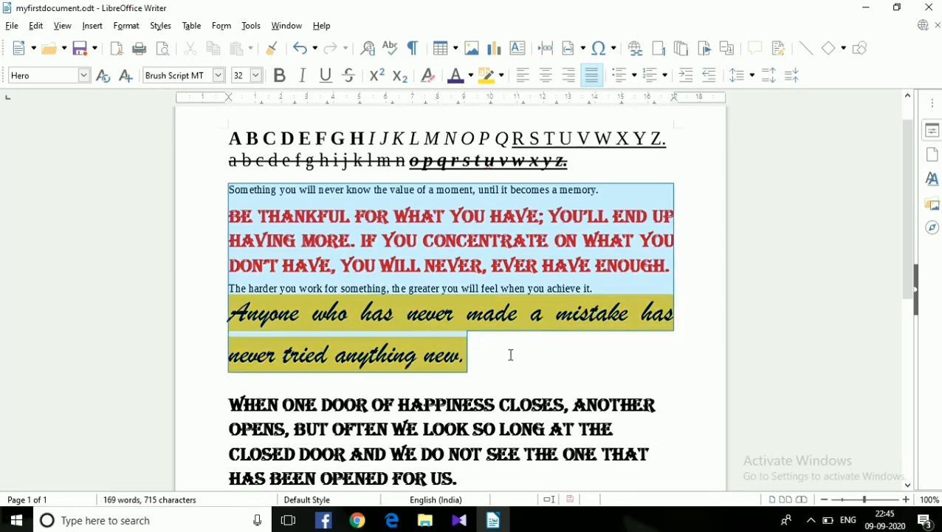
pyautogui.click(522, 76)
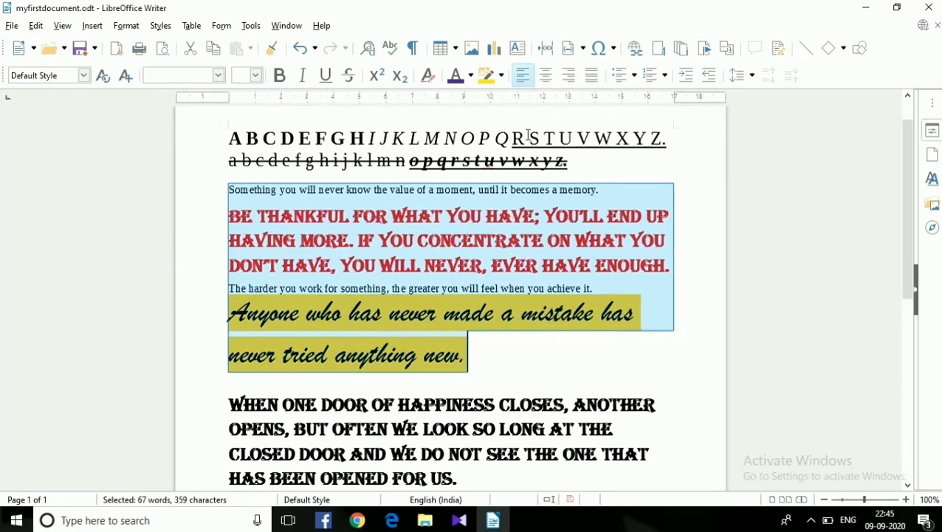
pyautogui.click(515, 350)
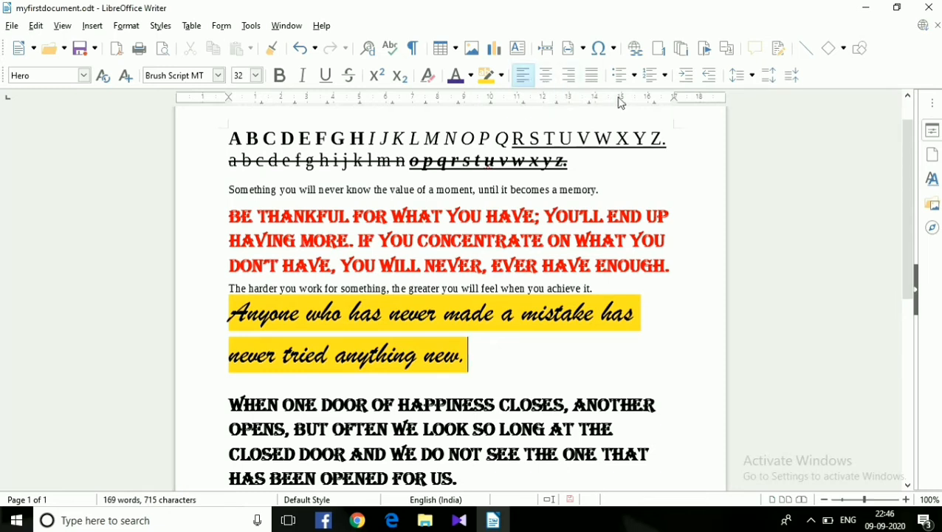
# Step: Add a comma after the superscript expressions and enter Water, Food and Air on separate lines below them
pyautogui.scroll(-5, 493, 338)
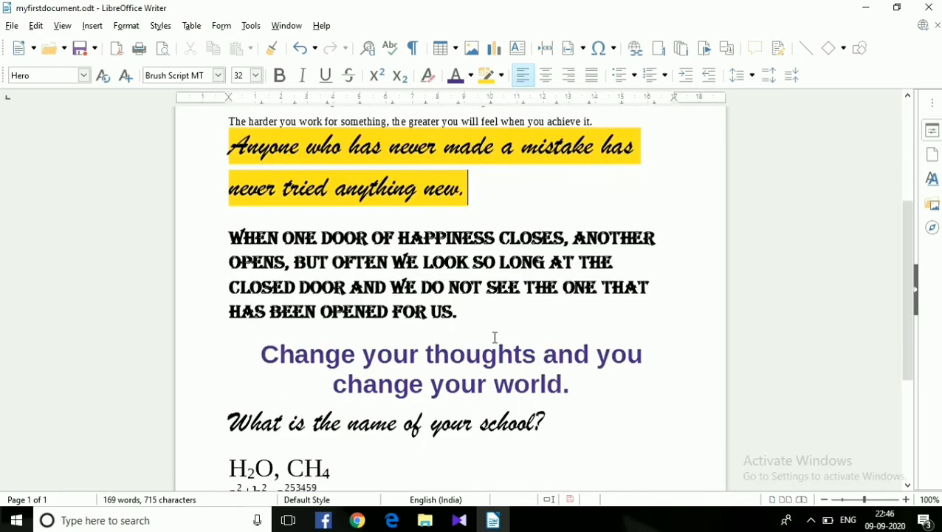
pyautogui.scroll(-3, 524, 390)
pyautogui.click(341, 389)
pyautogui.write(',')
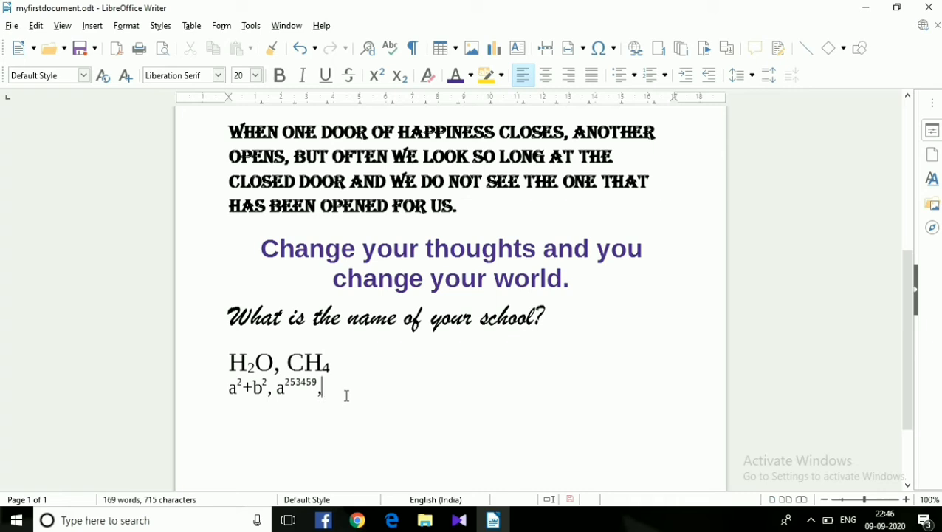
pyautogui.scroll(-2, 352, 394)
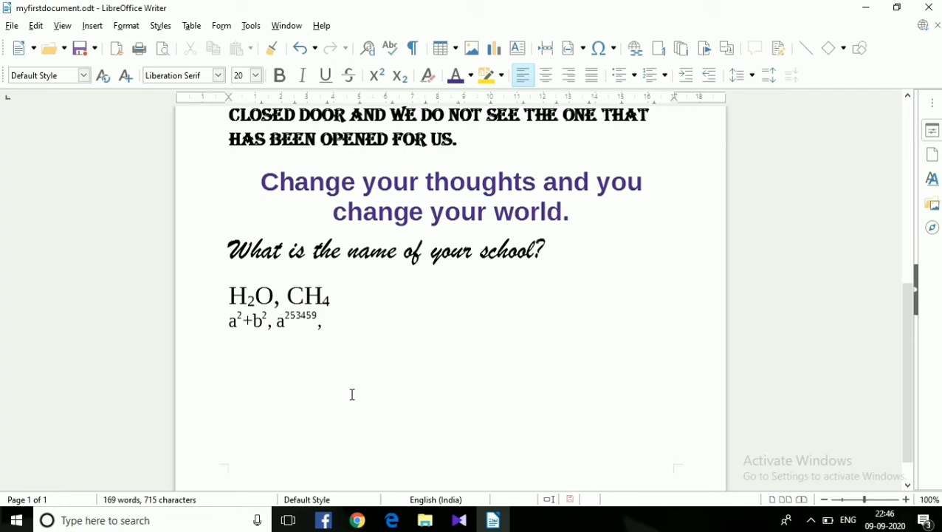
pyautogui.write('Wate')
pyautogui.write('r ')
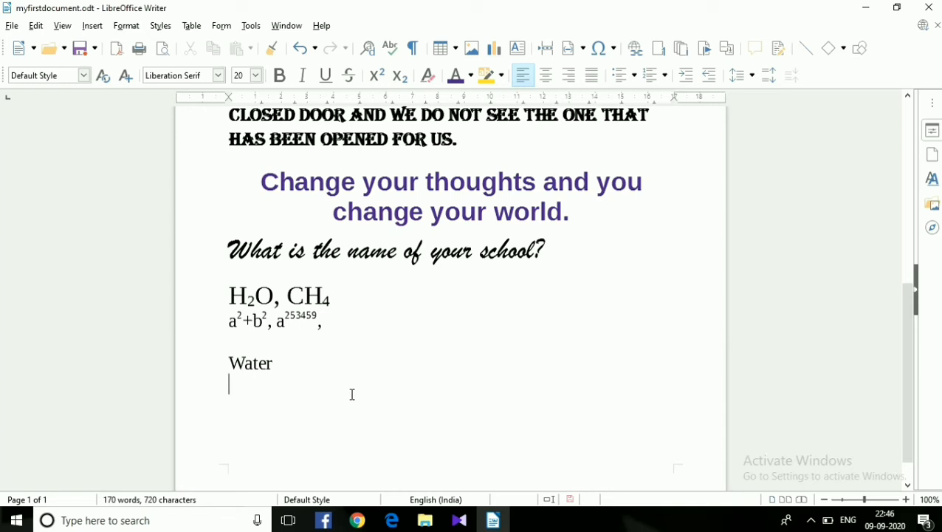
pyautogui.write('Food')
pyautogui.press('Return')
pyautogui.write('Air')
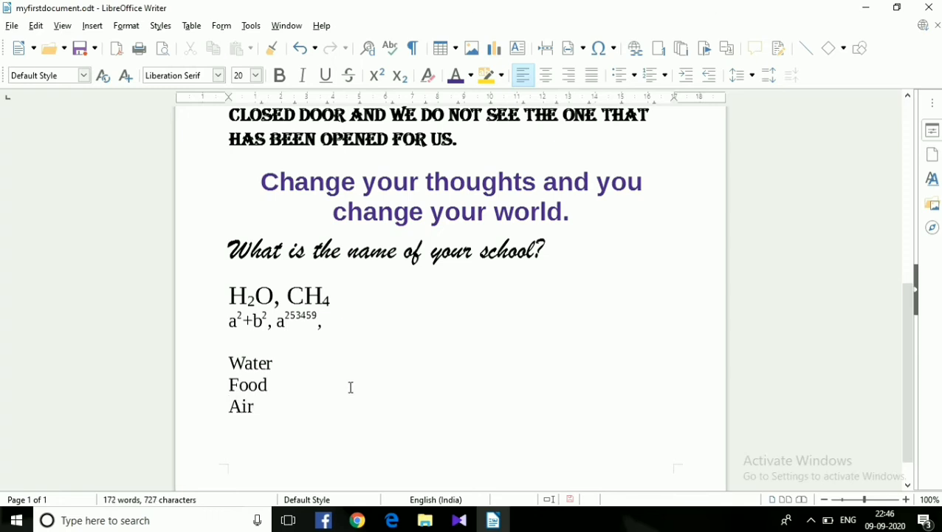
# Step: Look through the available bullet and numbering formats for lists
pyautogui.scroll(-1, 347, 395)
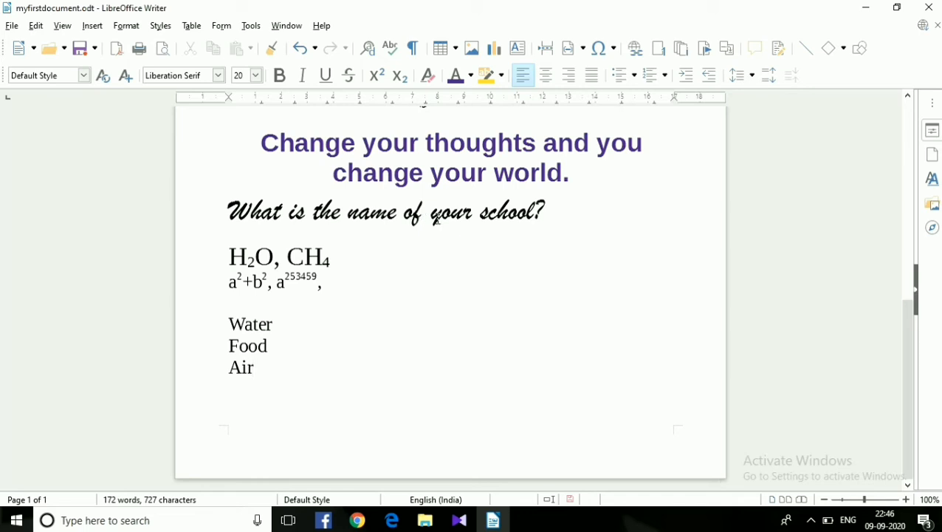
pyautogui.click(636, 81)
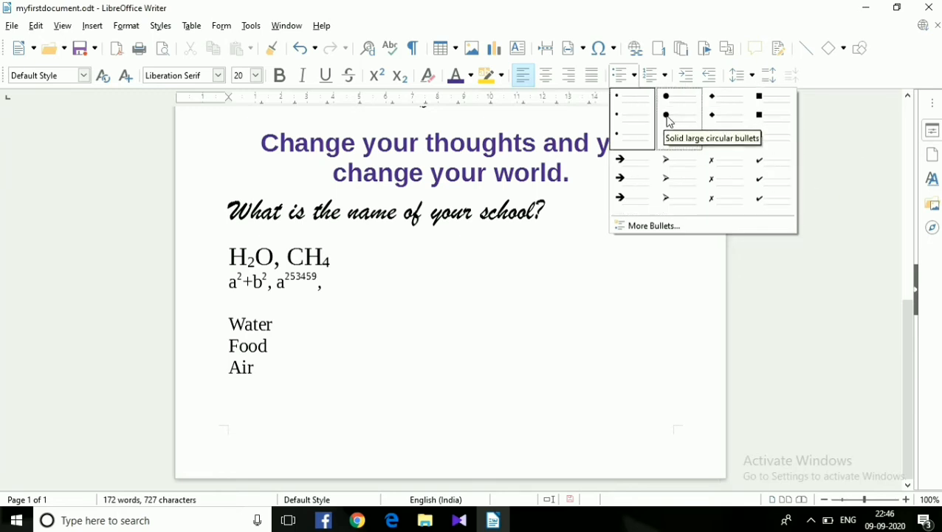
pyautogui.click(668, 77)
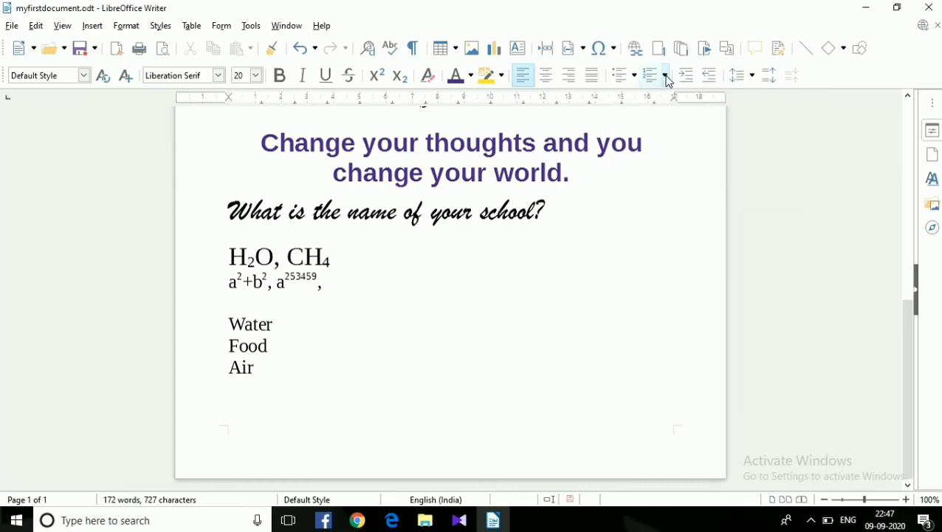
pyautogui.click(667, 77)
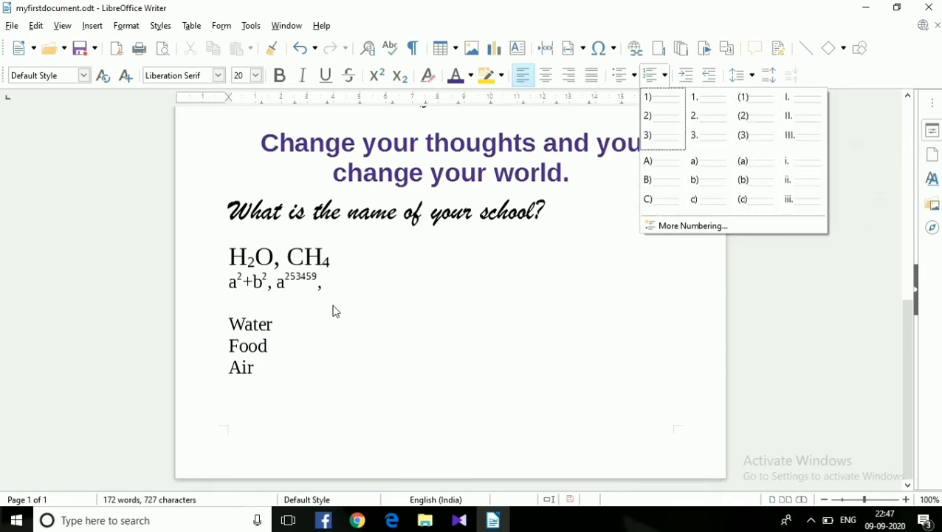
pyautogui.click(233, 323)
# Step: Apply the arrowhead bullet format to the Water line
pyautogui.click(230, 323)
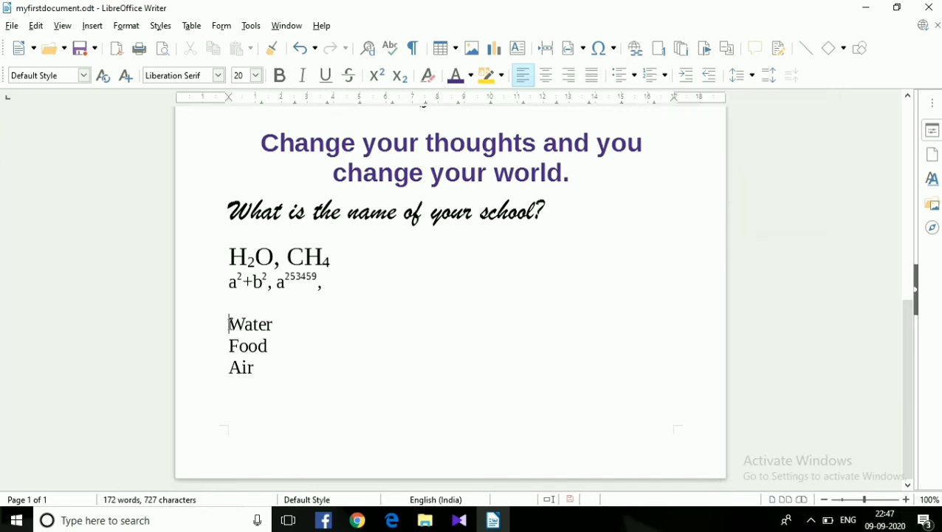
pyautogui.click(634, 81)
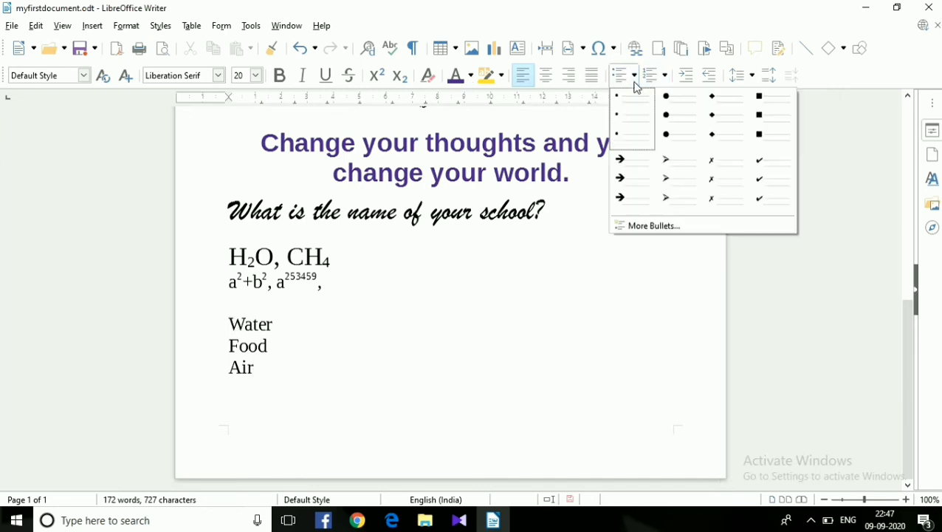
pyautogui.click(675, 171)
pyautogui.click(313, 326)
# Step: Replace the unbulleted Food and Air lines with a bulleted Food item below Water and start another bulleted item
pyautogui.click(229, 346)
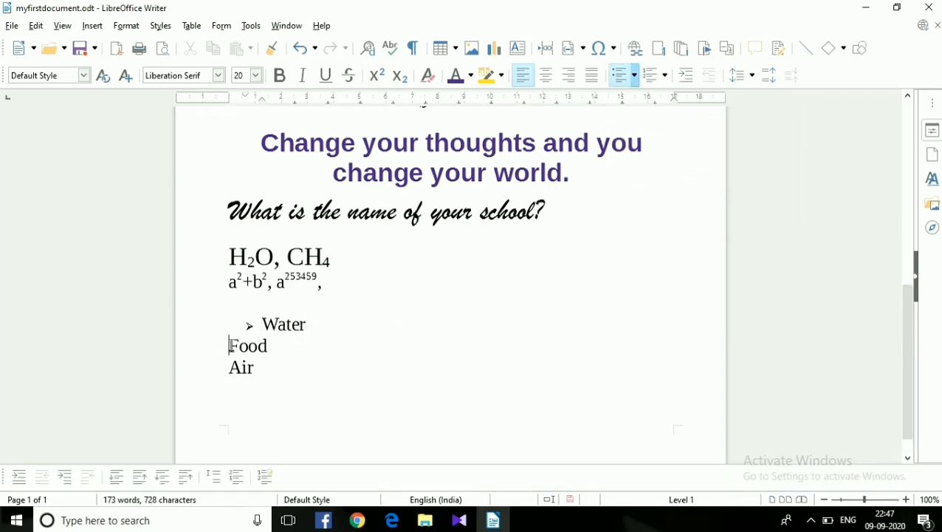
pyautogui.moveTo(260, 369); pyautogui.dragTo(229, 346)
pyautogui.press('BackSpace')
pyautogui.press('BackSpace')
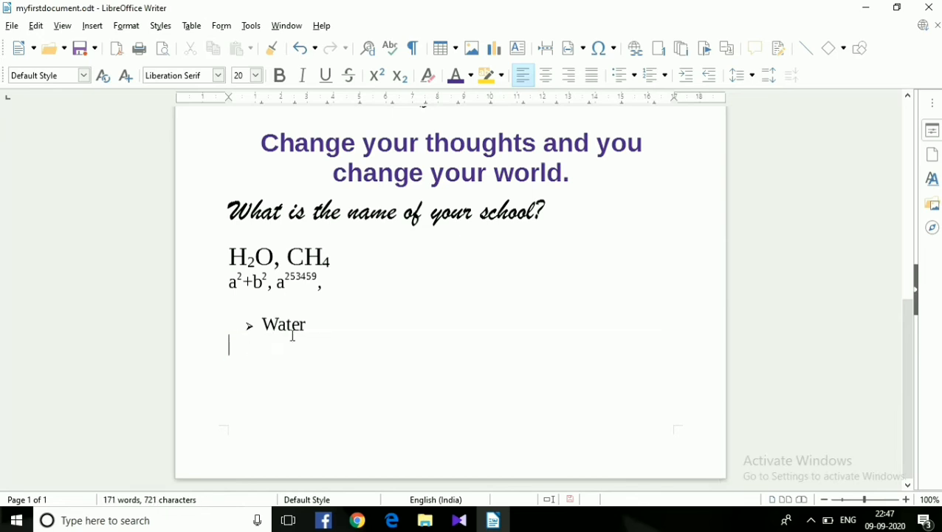
pyautogui.press('Return')
pyautogui.write('Food')
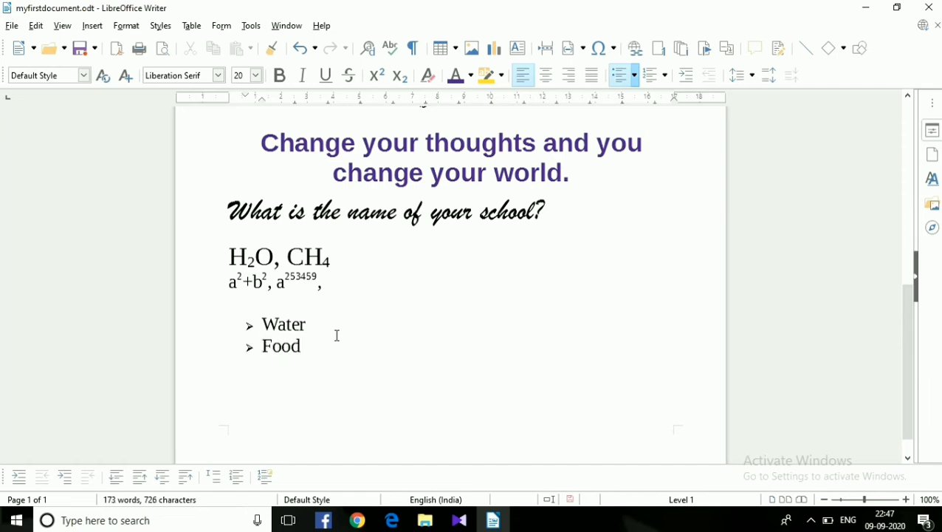
pyautogui.press('Return')
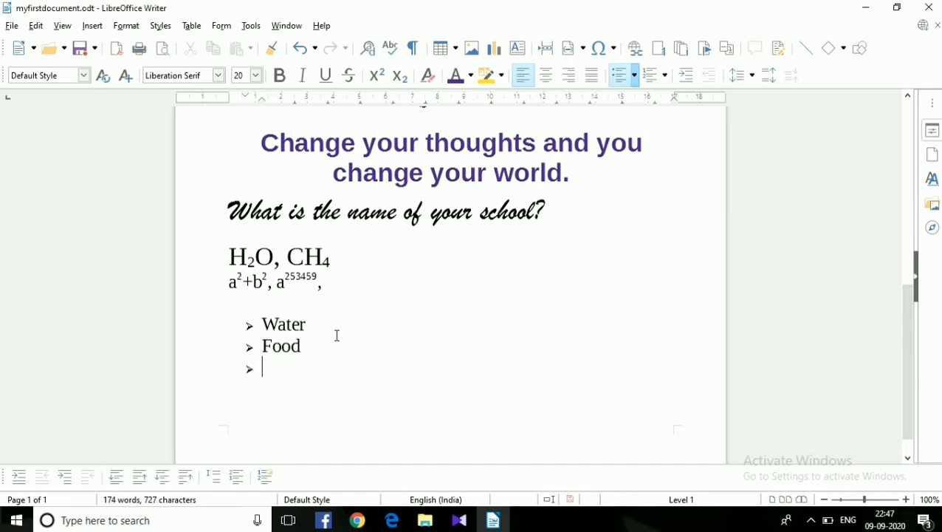
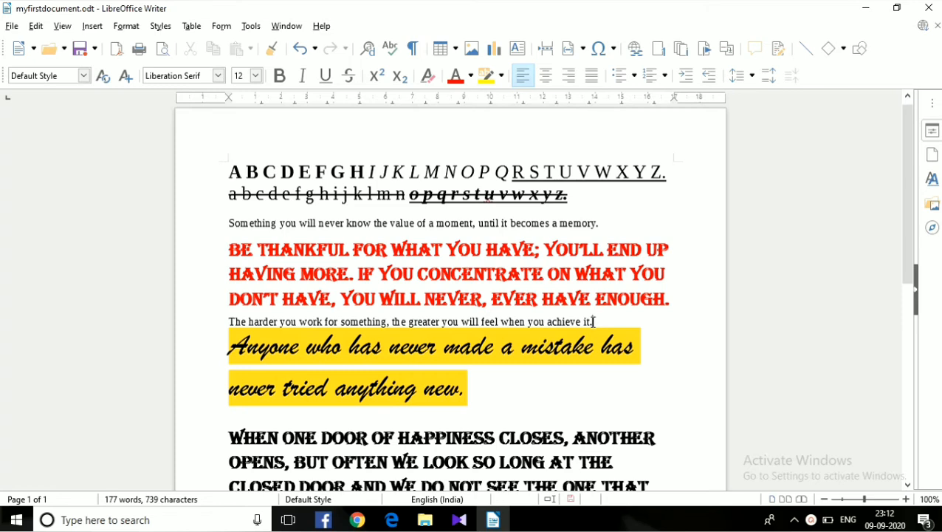
# Step: Try increasing the indent of the sentence beginning "The harder you work for something", and undo it
pyautogui.scroll(-1, 591, 317)
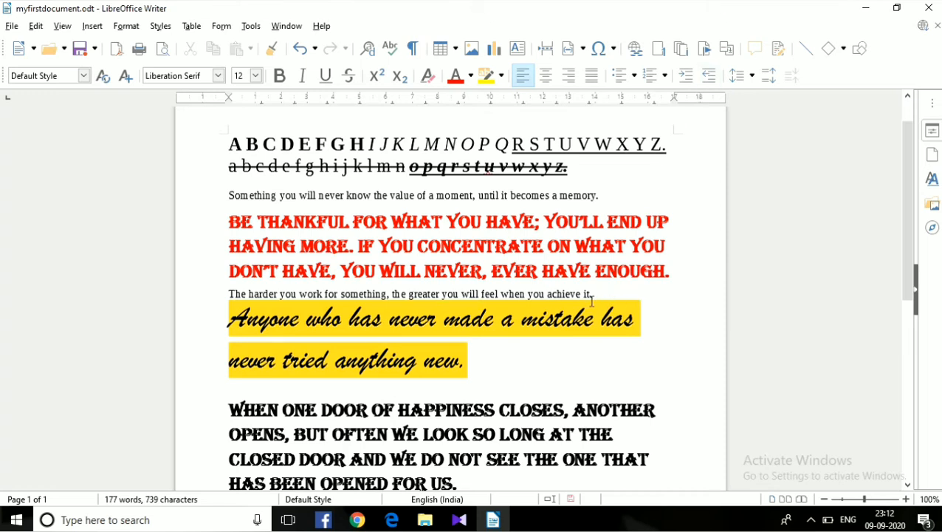
pyautogui.click(688, 78)
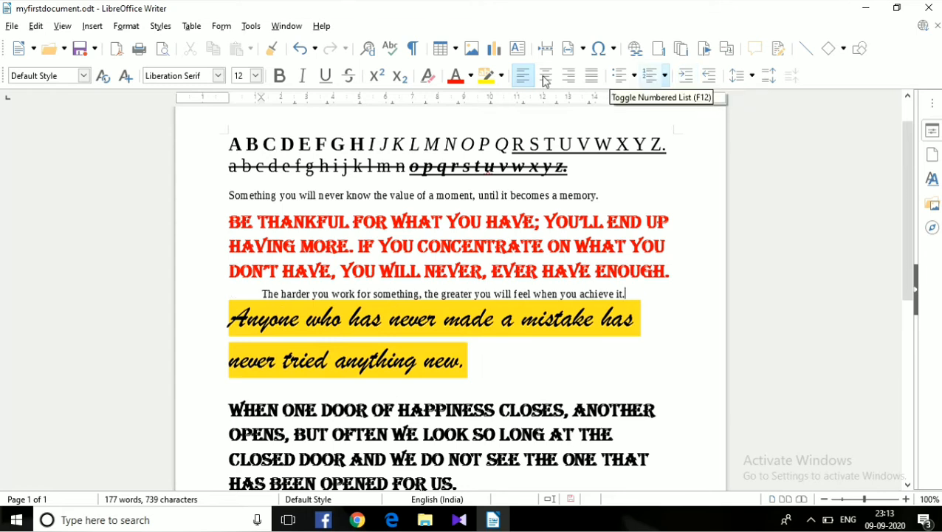
pyautogui.click(297, 48)
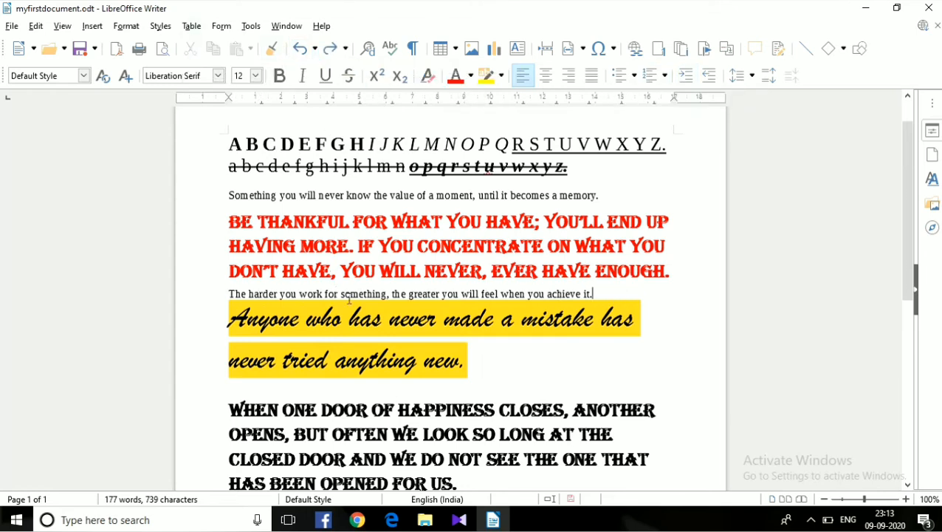
# Step: Increase the indent of the yellow-highlighted paragraph beginning "Anyone who has never made a mistake" by one level
pyautogui.click(228, 319)
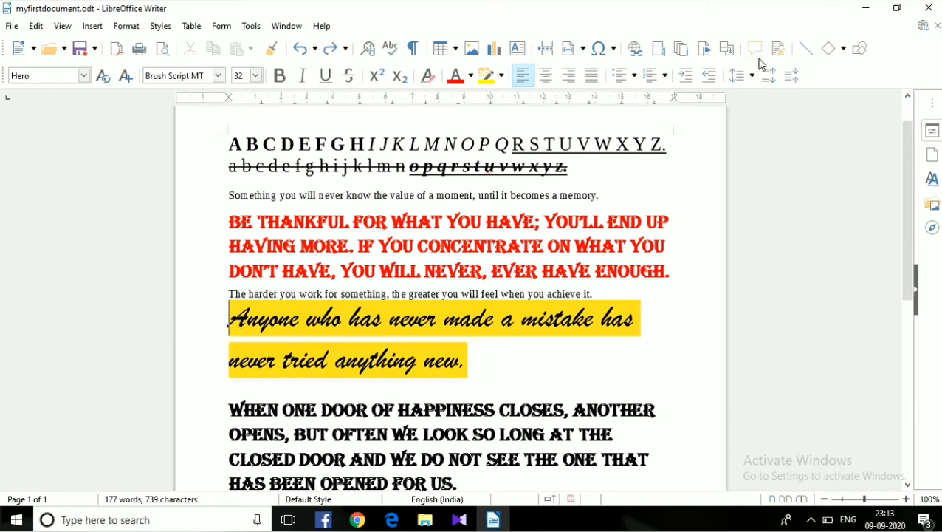
pyautogui.click(685, 77)
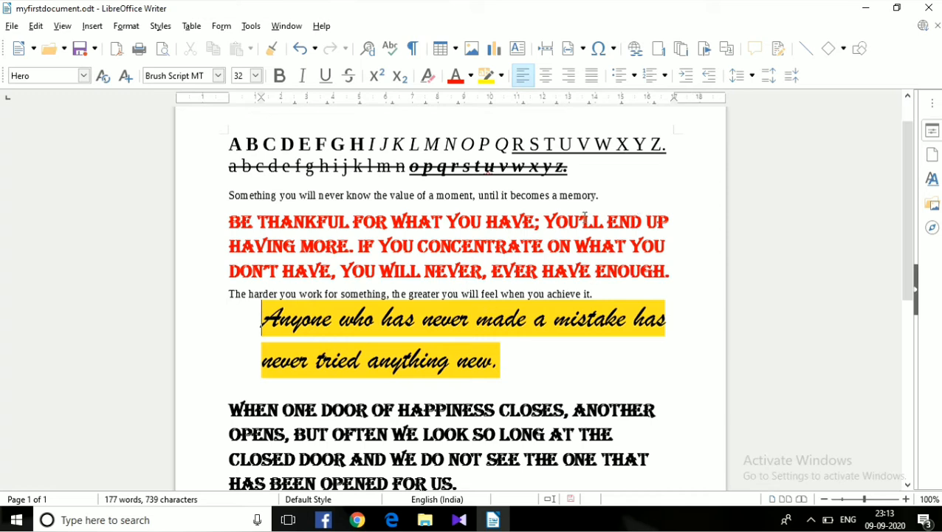
# Step: Increase the yellow-highlighted paragraph's indent by two more levels, and decrease it by three levels back to the page margin
pyautogui.click(686, 80)
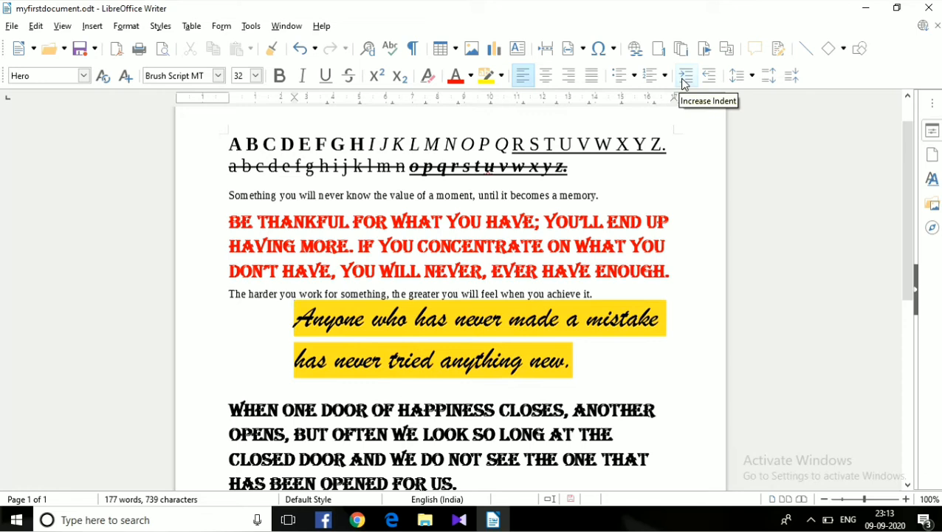
pyautogui.click(685, 79)
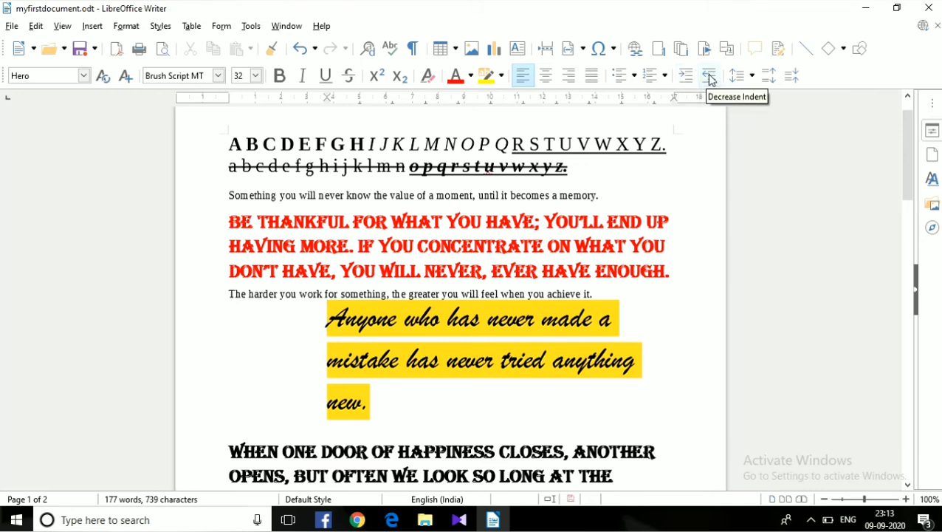
pyautogui.click(709, 76)
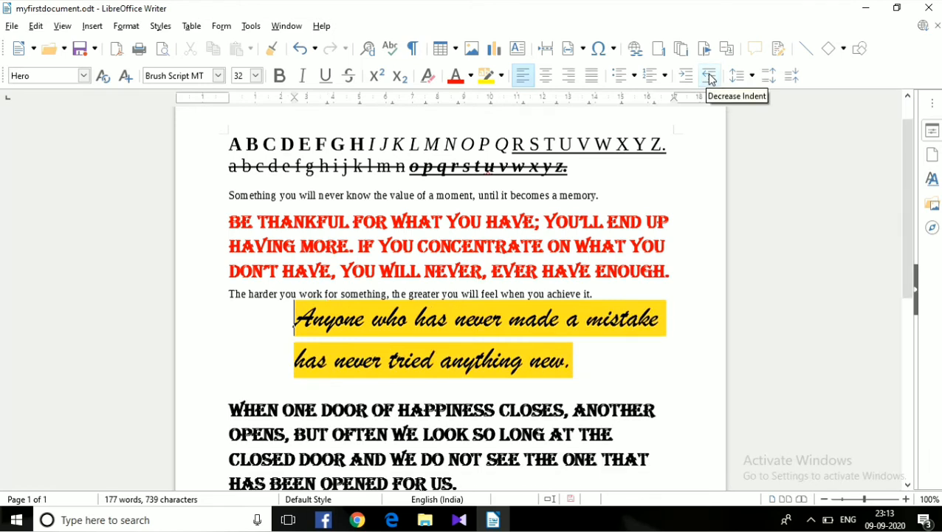
pyautogui.click(710, 76)
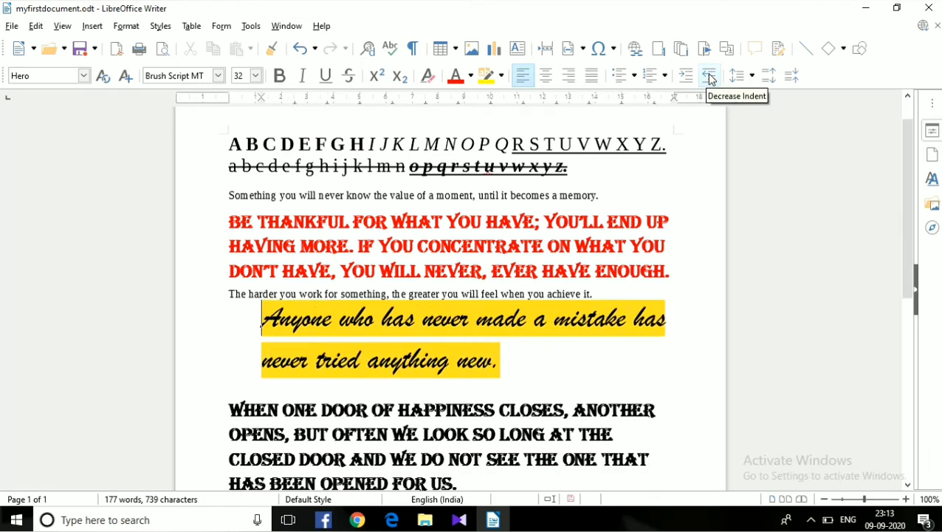
pyautogui.click(709, 76)
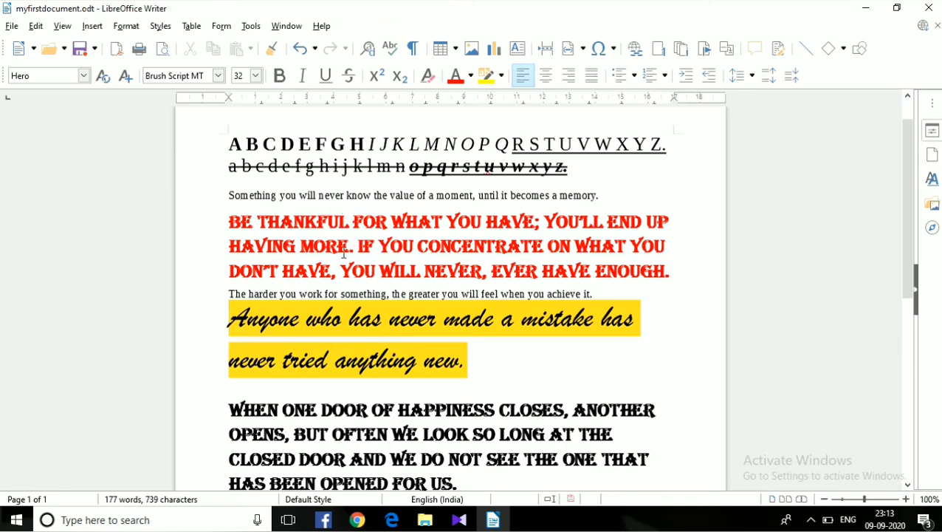
# Step: Set the line spacing of the red paragraph beginning "Be thankful for what you have" to 1.5
pyautogui.moveTo(229, 222); pyautogui.dragTo(663, 245)
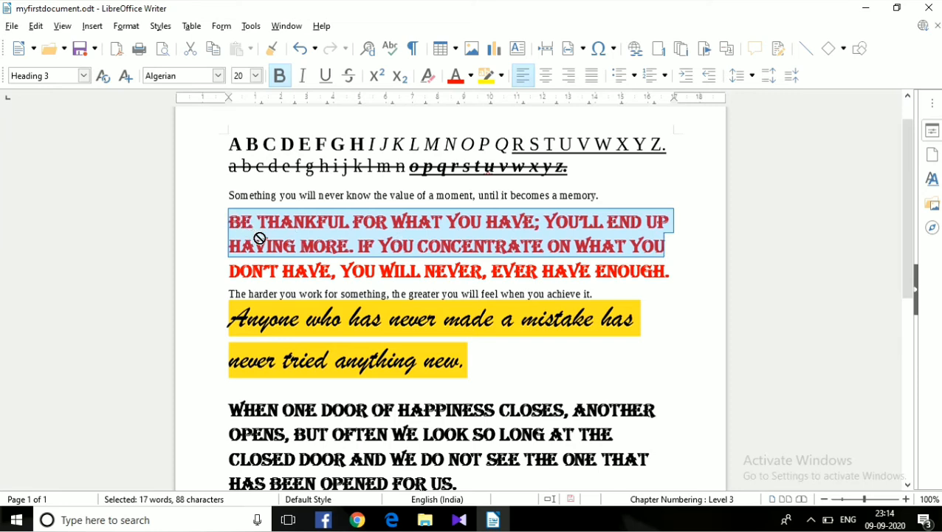
pyautogui.moveTo(223, 219); pyautogui.dragTo(686, 274)
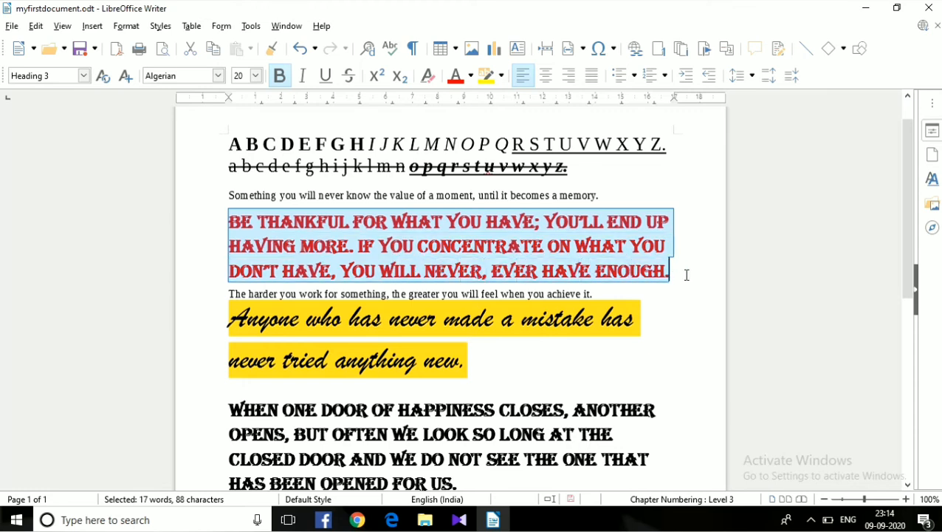
pyautogui.click(753, 77)
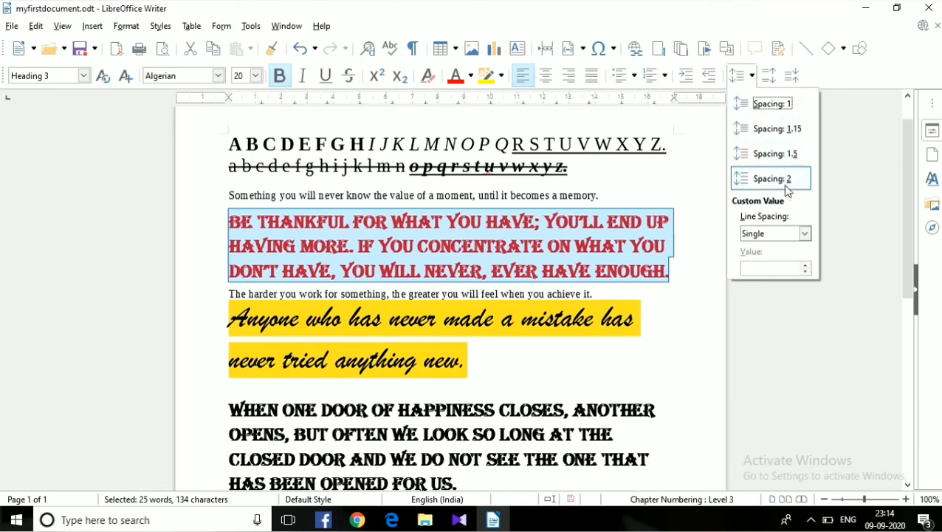
pyautogui.click(804, 234)
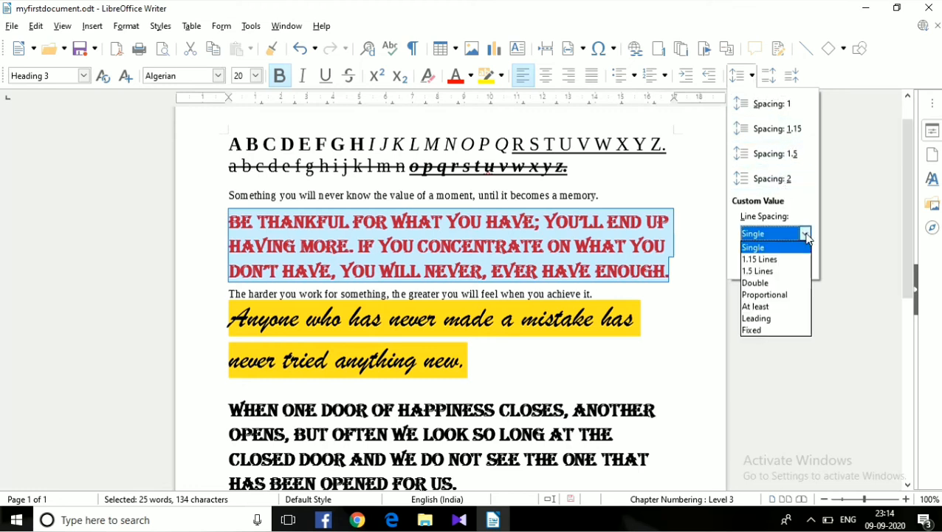
pyautogui.click(804, 234)
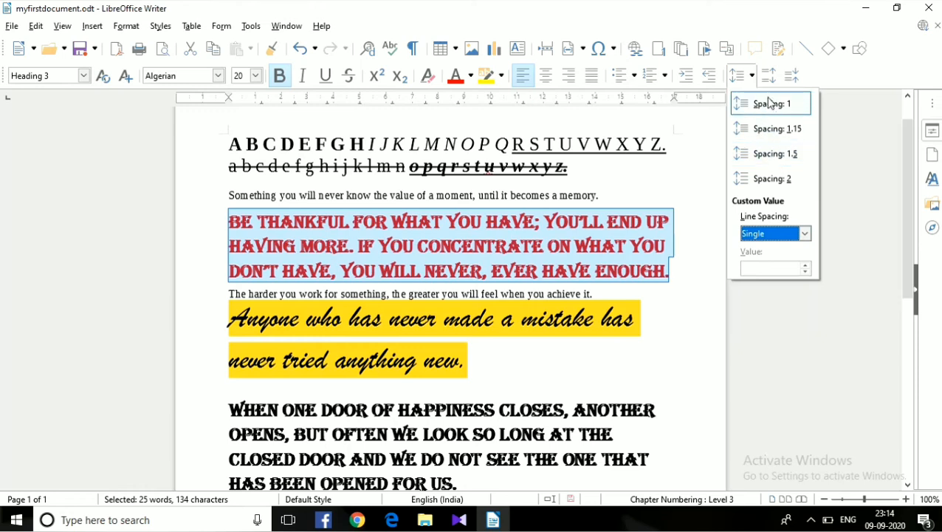
pyautogui.click(778, 157)
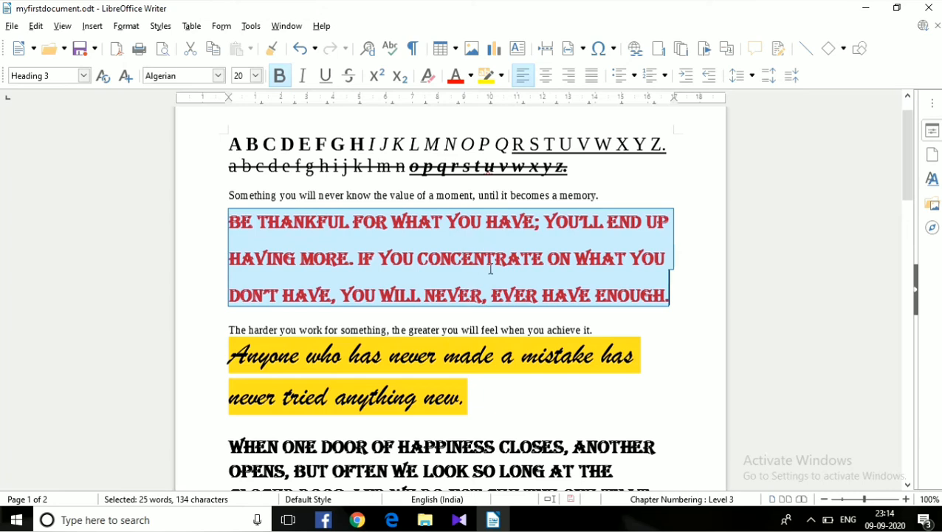
# Step: Set the red paragraph's line spacing to 2 and deselect the text
pyautogui.click(752, 79)
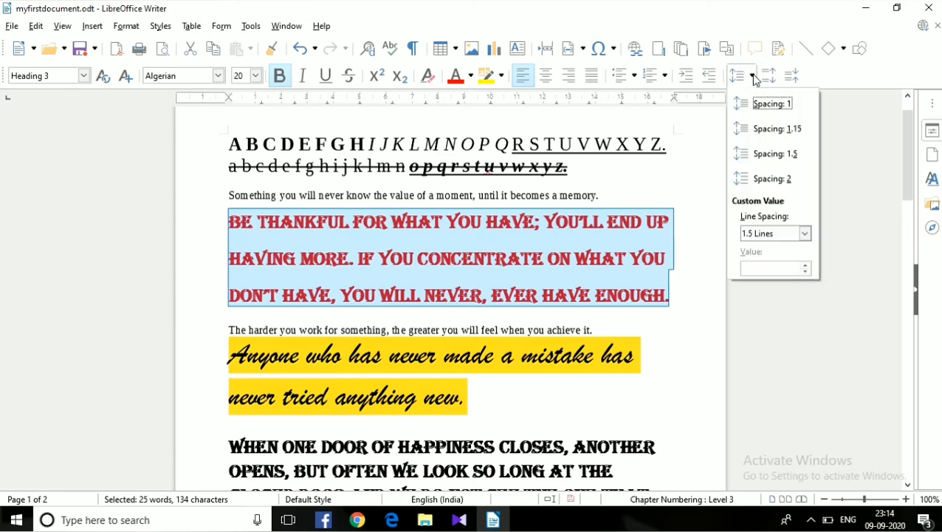
pyautogui.click(766, 180)
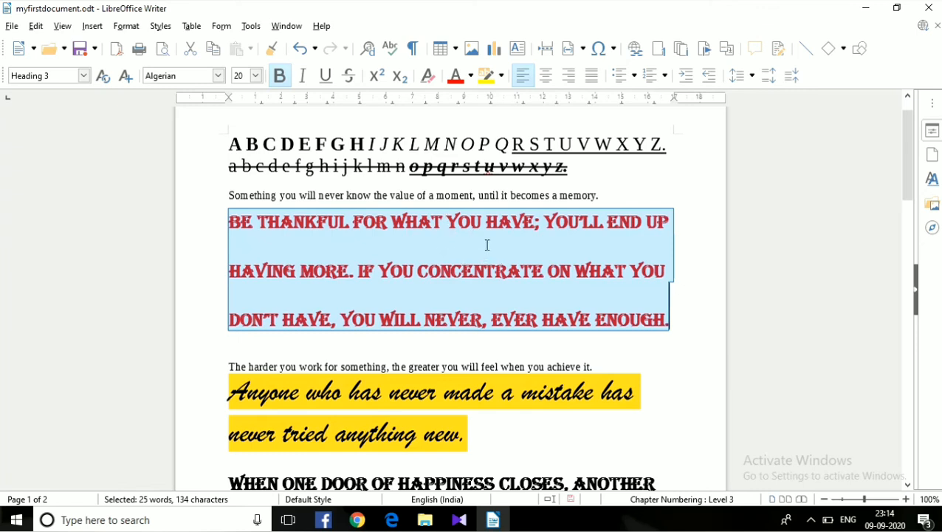
pyautogui.click(681, 268)
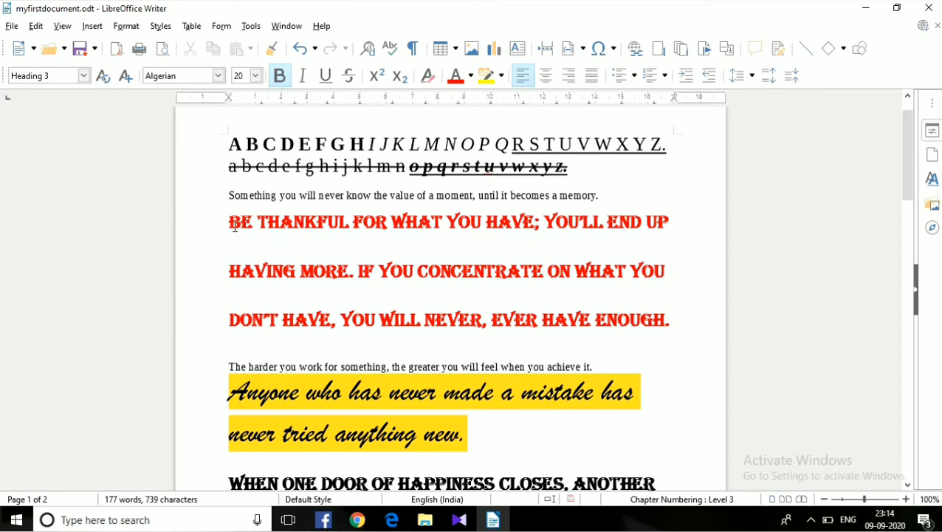
# Step: Set the line spacing of the whole red paragraph to 1 and deselect it
pyautogui.moveTo(230, 221); pyautogui.dragTo(688, 323)
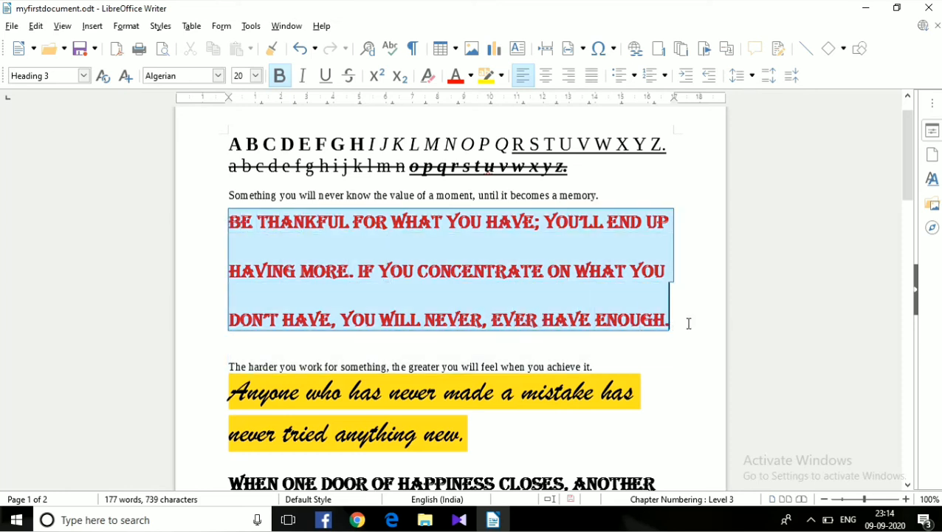
pyautogui.click(752, 83)
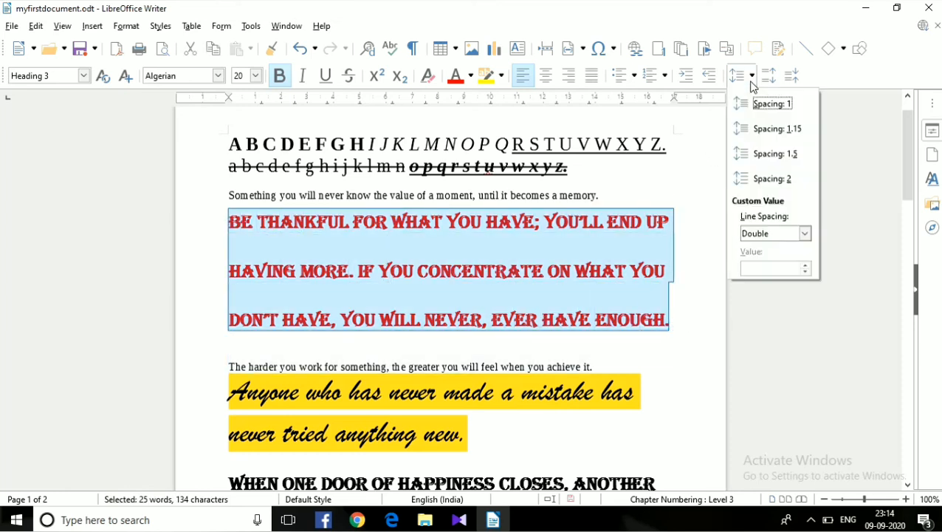
pyautogui.click(761, 107)
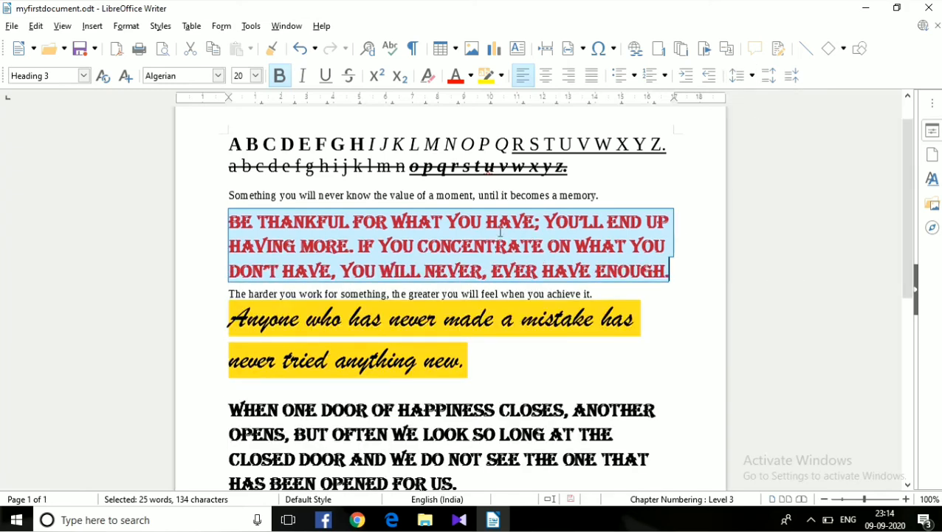
pyautogui.click(683, 306)
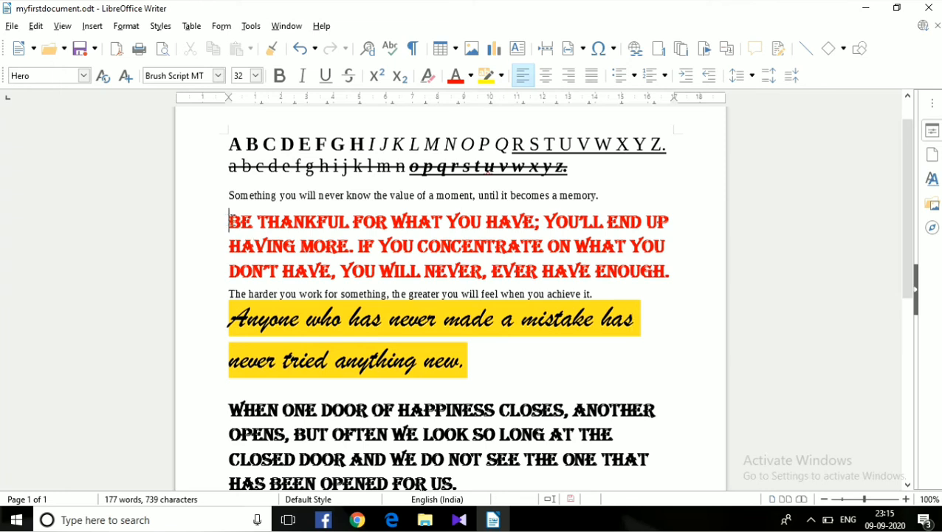
# Step: Set the font size of the sentence beginning "The harder you work for something" to 24 and deselect it
pyautogui.moveTo(228, 218); pyautogui.dragTo(617, 264)
pyautogui.moveTo(670, 268); pyautogui.dragTo(669, 269)
pyautogui.moveTo(229, 293); pyautogui.dragTo(596, 296)
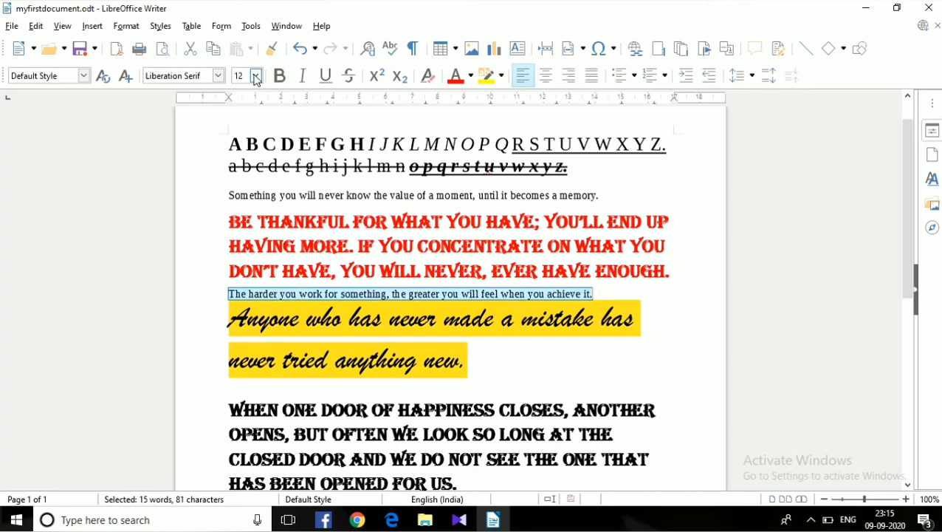
pyautogui.click(255, 76)
pyautogui.scroll(-3, 242, 184)
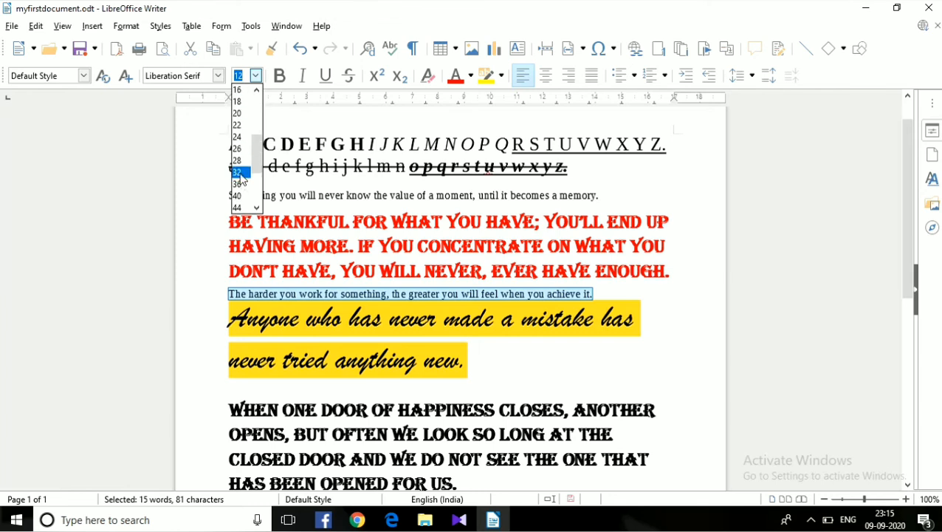
pyautogui.click(237, 143)
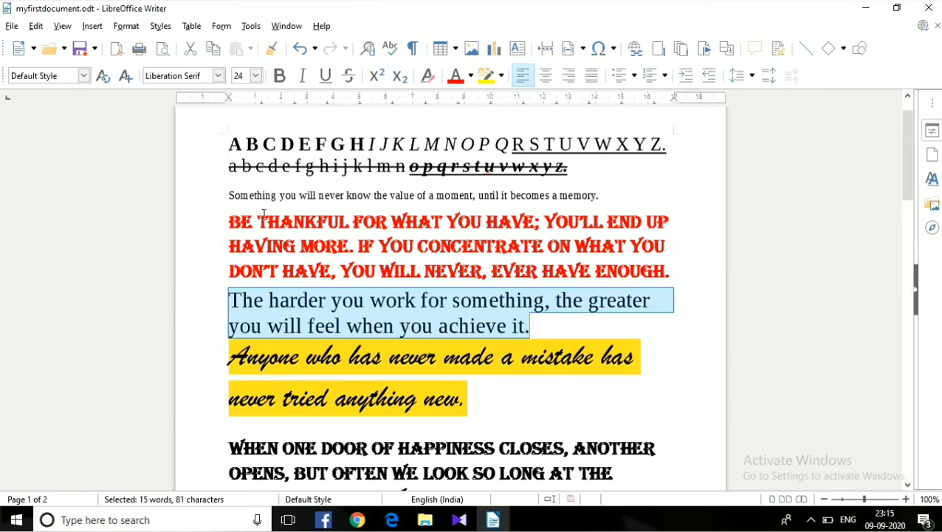
pyautogui.click(566, 322)
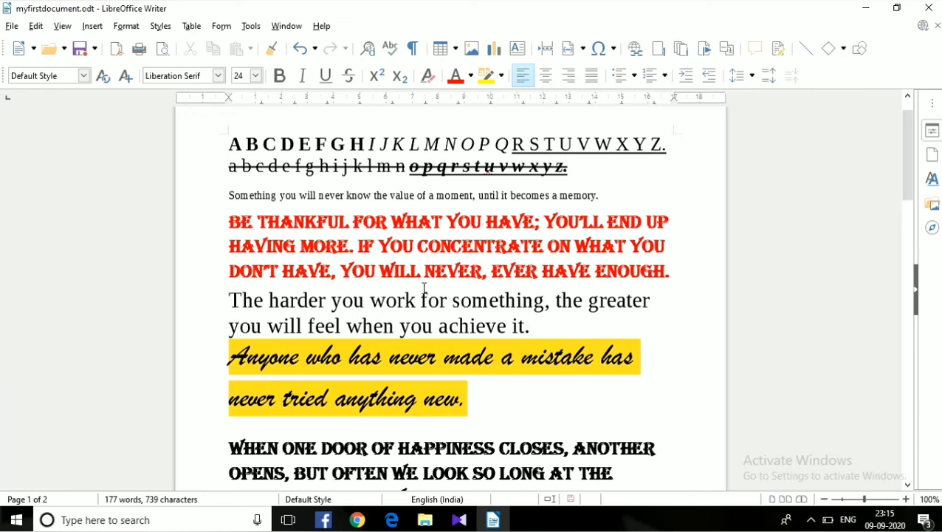
# Step: Increase the paragraph spacing around the sentence beginning "The harder you work for something" by several increments
pyautogui.click(230, 299)
pyautogui.click(768, 76)
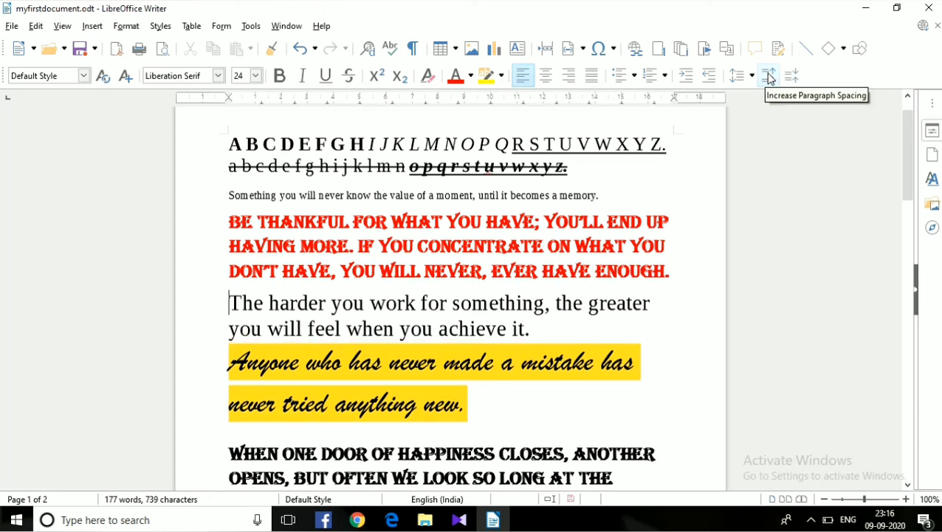
pyautogui.click(768, 76)
pyautogui.click(768, 76)
pyautogui.click(768, 76)
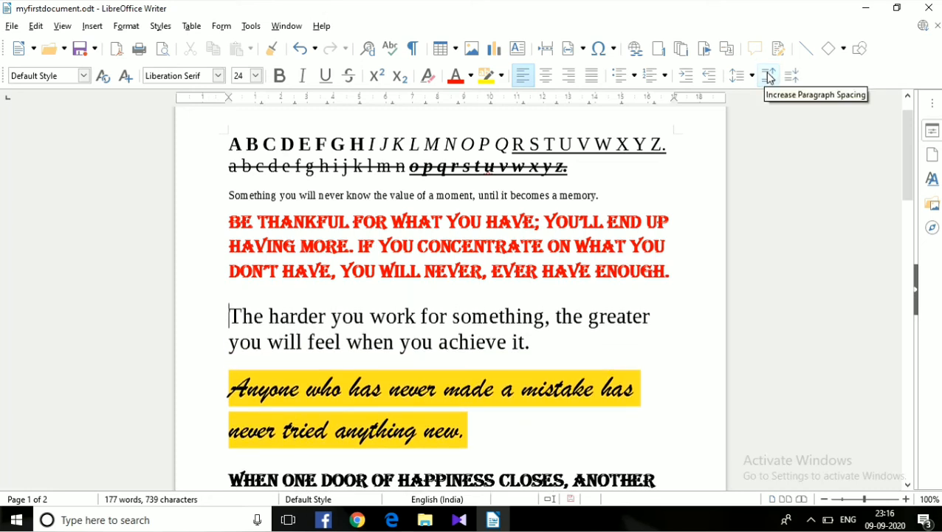
pyautogui.click(768, 76)
pyautogui.click(769, 76)
pyautogui.click(769, 76)
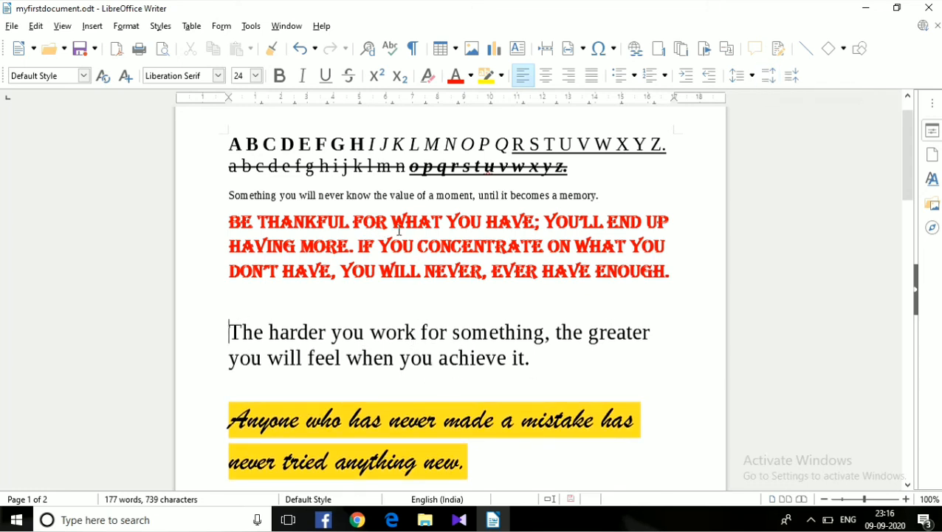
# Step: Decrease the paragraph spacing around the sentence beginning "The harder you work for something" until only a small gap separates it from its neighbours
pyautogui.moveTo(230, 222); pyautogui.dragTo(671, 273)
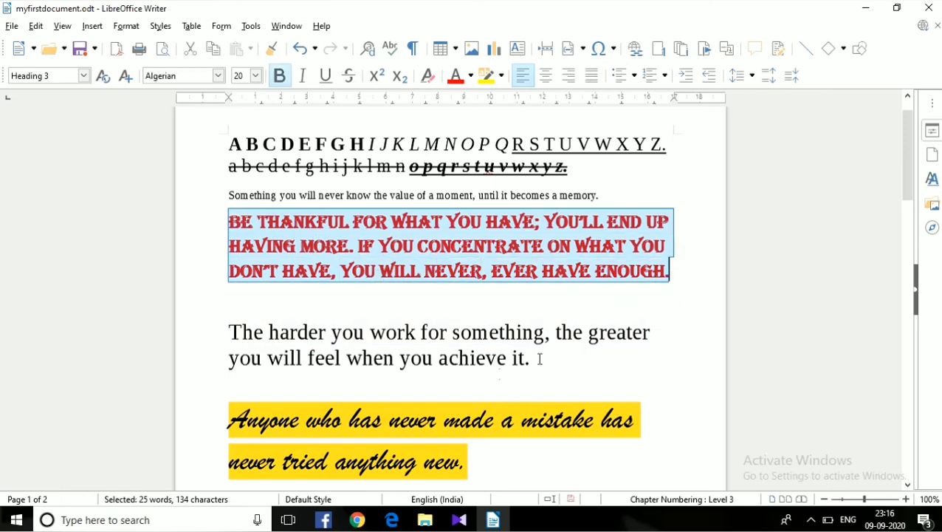
pyautogui.moveTo(232, 332); pyautogui.dragTo(542, 356)
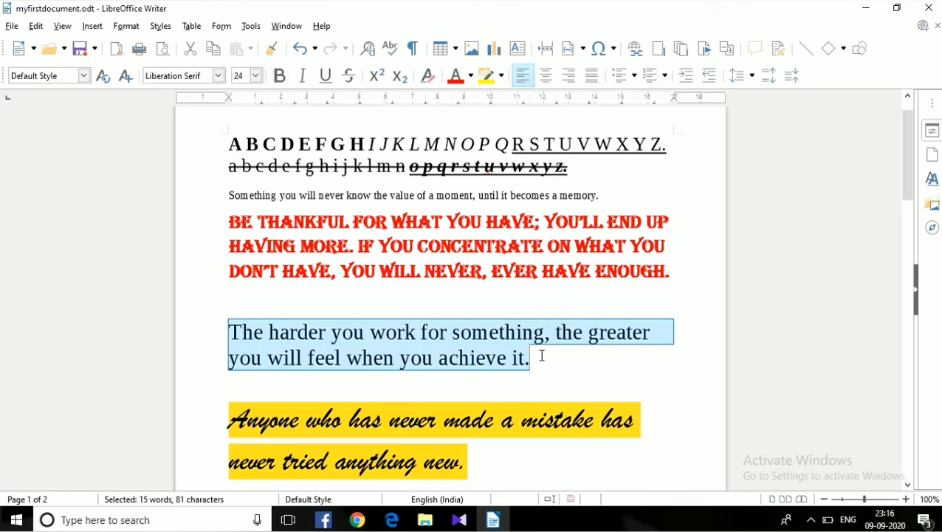
pyautogui.click(415, 331)
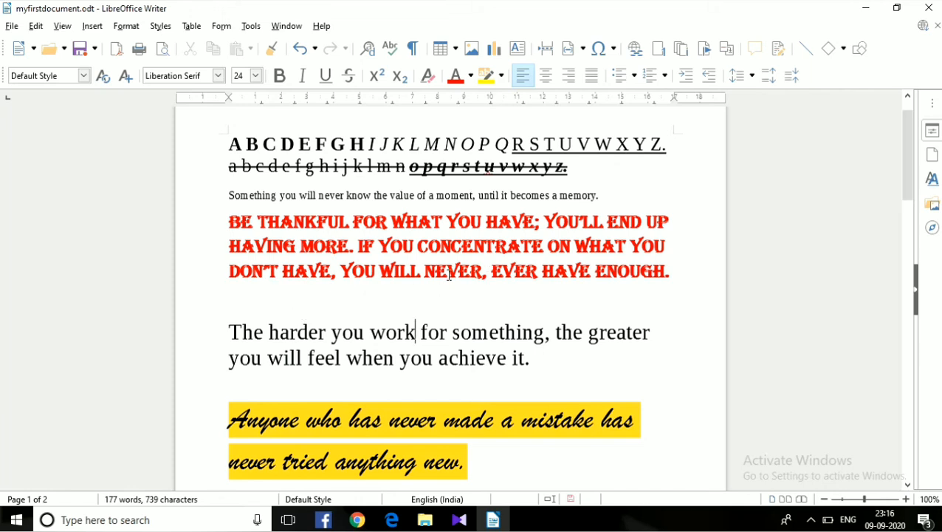
pyautogui.click(228, 327)
pyautogui.click(793, 76)
pyautogui.click(793, 77)
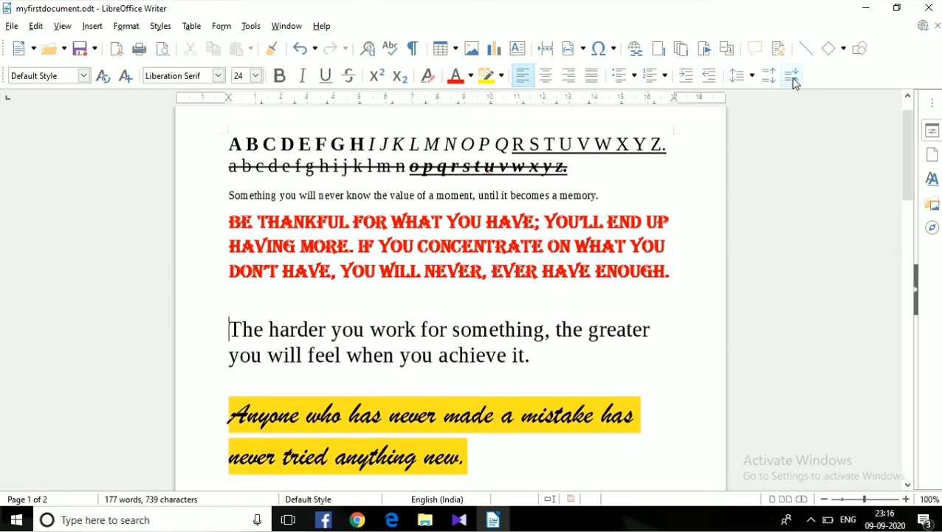
pyautogui.click(793, 77)
pyautogui.click(793, 77)
pyautogui.click(794, 80)
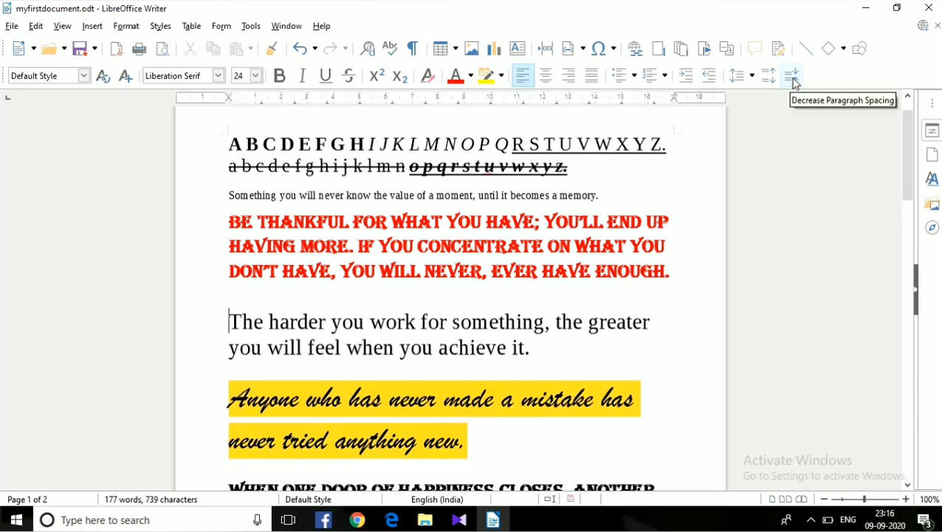
pyautogui.click(794, 80)
pyautogui.click(795, 81)
pyautogui.click(795, 80)
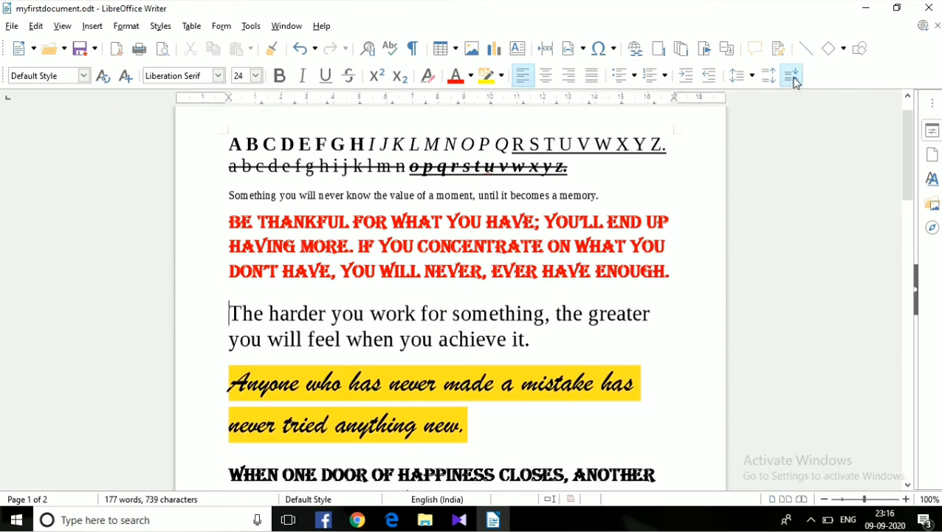
pyautogui.click(795, 81)
pyautogui.click(795, 81)
pyautogui.click(795, 80)
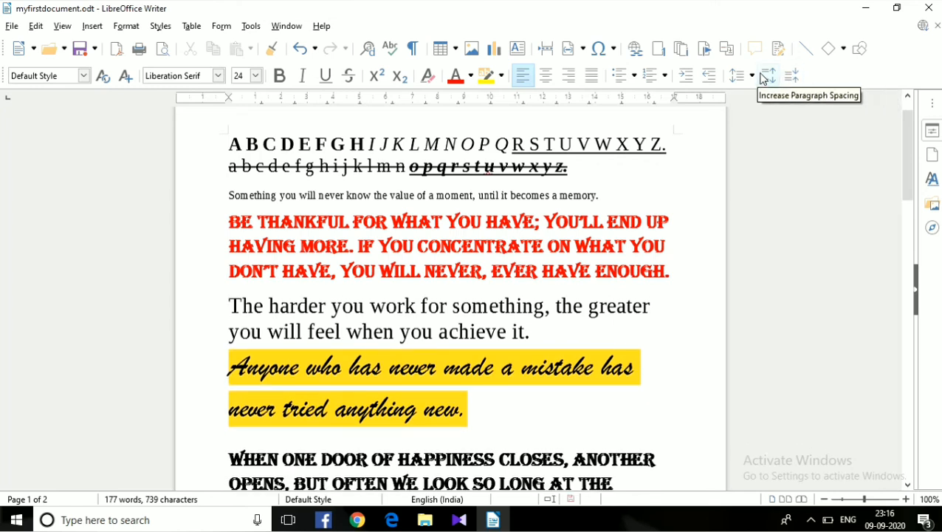
# Step: Increase the paragraph spacing of the yellow-highlighted paragraph beginning "Anyone who has never made a mistake" by a few increments
pyautogui.scroll(-1, 448, 343)
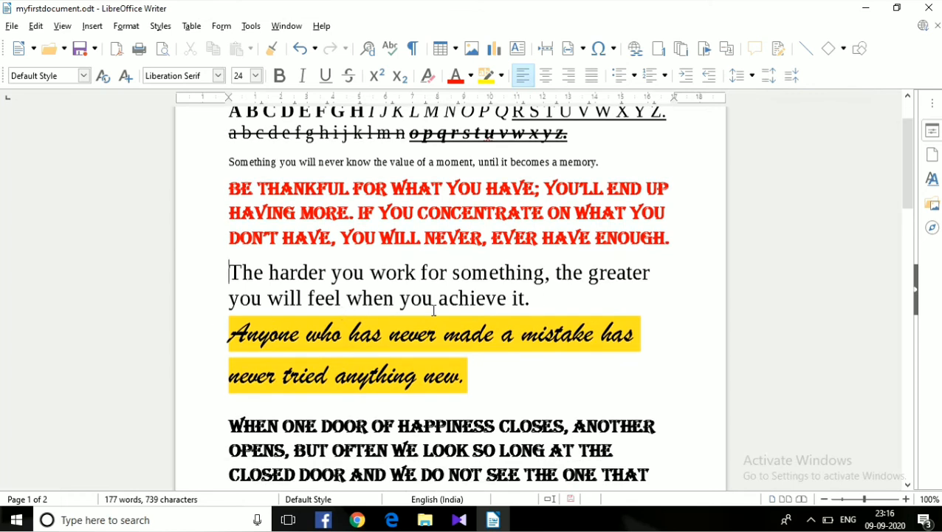
pyautogui.click(530, 299)
pyautogui.click(227, 333)
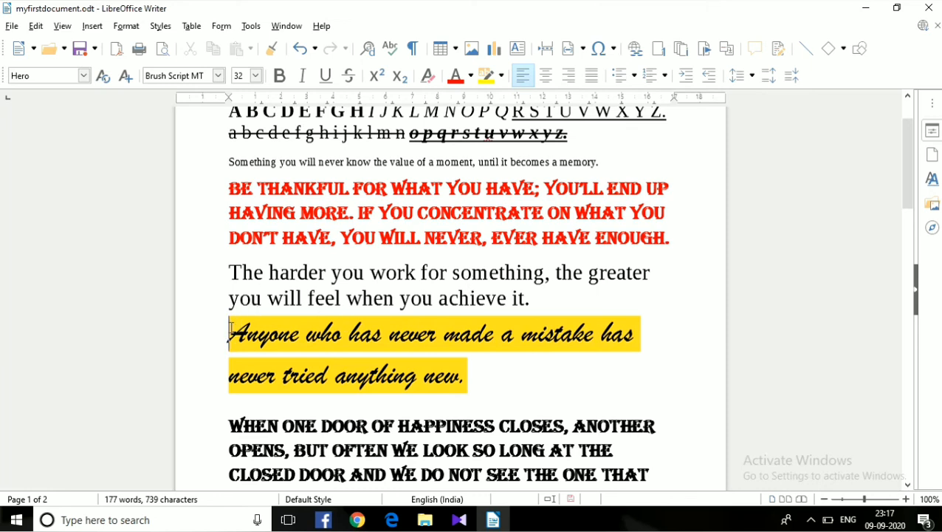
pyautogui.click(769, 77)
pyautogui.click(768, 77)
pyautogui.click(769, 76)
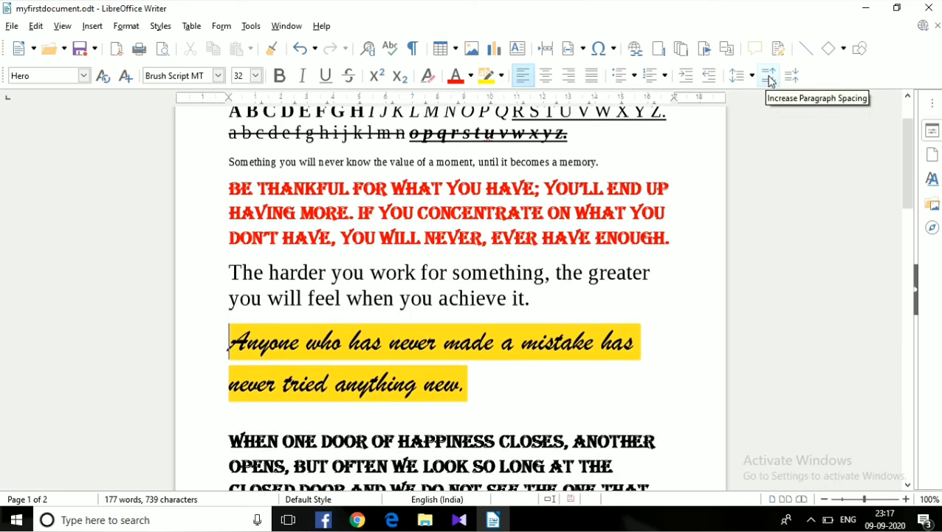
# Step: Increase the paragraph spacing of the yellow-highlighted paragraph beginning "Anyone who has never made a mistake" further by several more increments
pyautogui.click(768, 77)
pyautogui.click(768, 77)
pyautogui.click(769, 77)
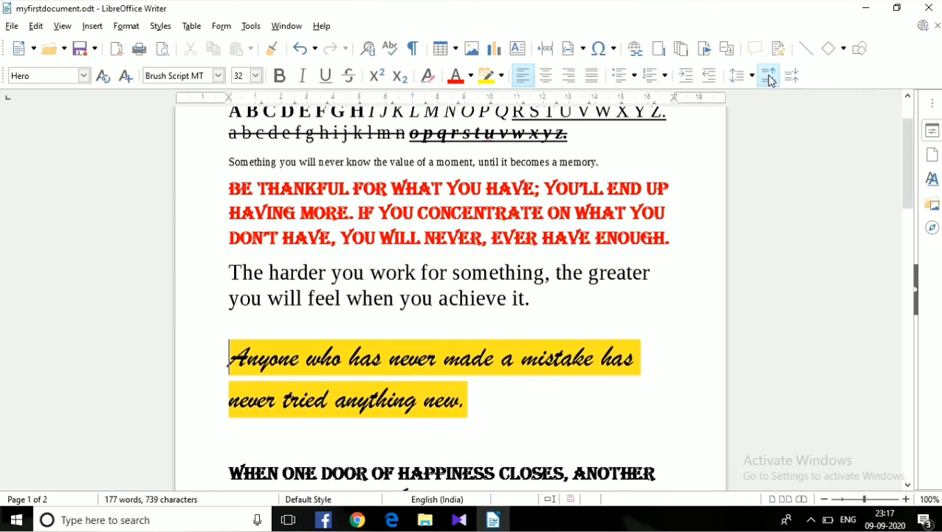
pyautogui.click(769, 77)
pyautogui.click(769, 77)
pyautogui.click(768, 77)
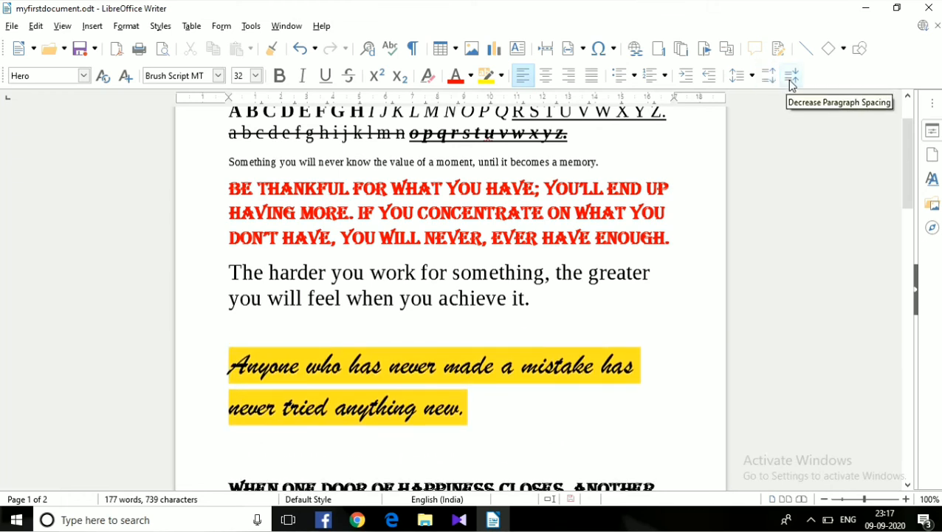
# Step: Decrease the paragraph spacing of the yellow-highlighted "Anyone who has never made a mistake" paragraph until only a small gap separates it from the sentence above
pyautogui.click(791, 82)
pyautogui.click(792, 81)
pyautogui.click(791, 82)
pyautogui.click(791, 81)
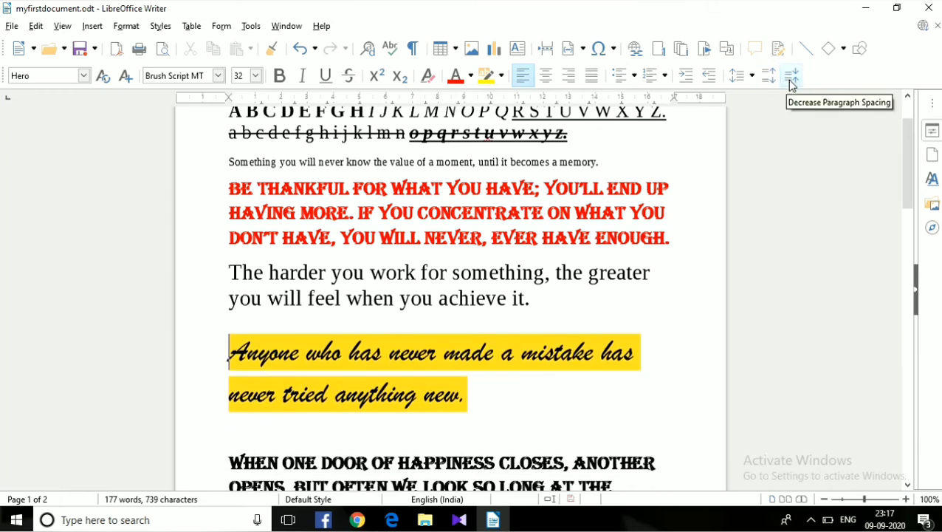
pyautogui.click(791, 81)
pyautogui.click(791, 84)
pyautogui.click(791, 84)
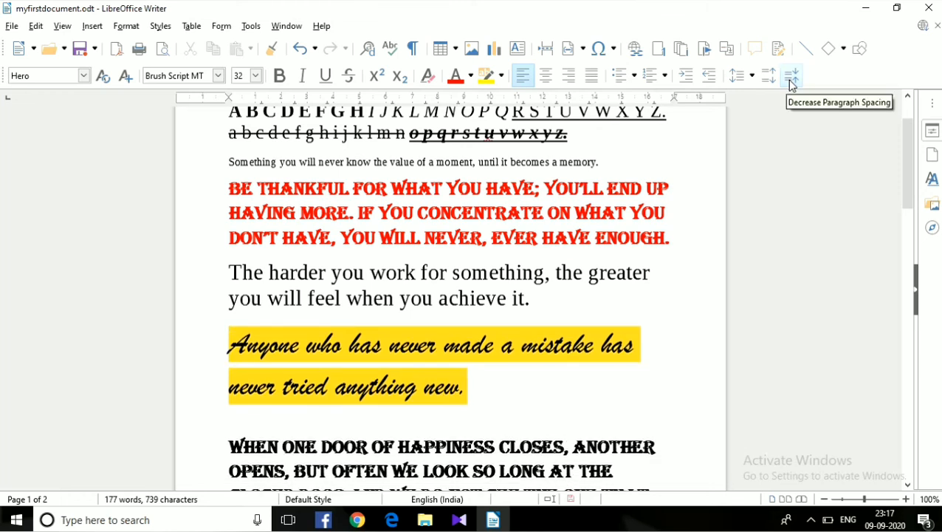
pyautogui.click(791, 84)
pyautogui.click(792, 84)
pyautogui.click(791, 84)
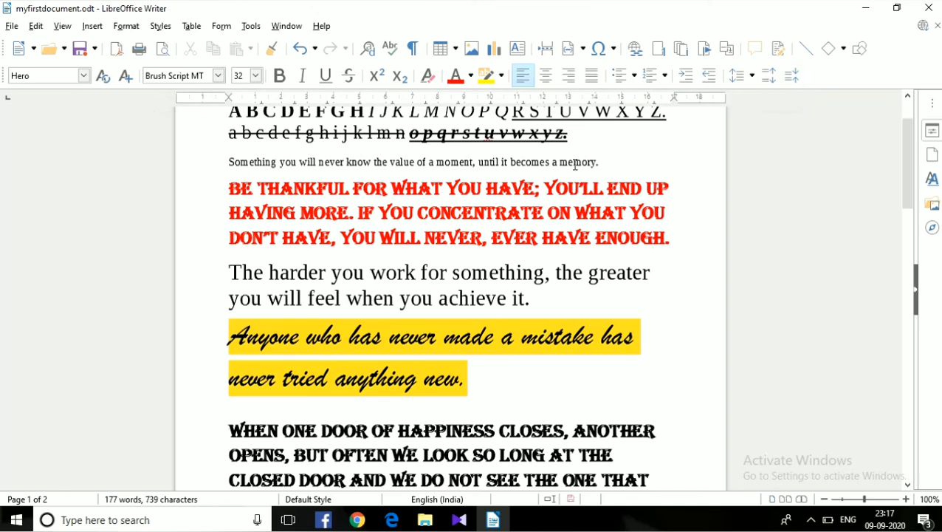
pyautogui.scroll(-10, 481, 375)
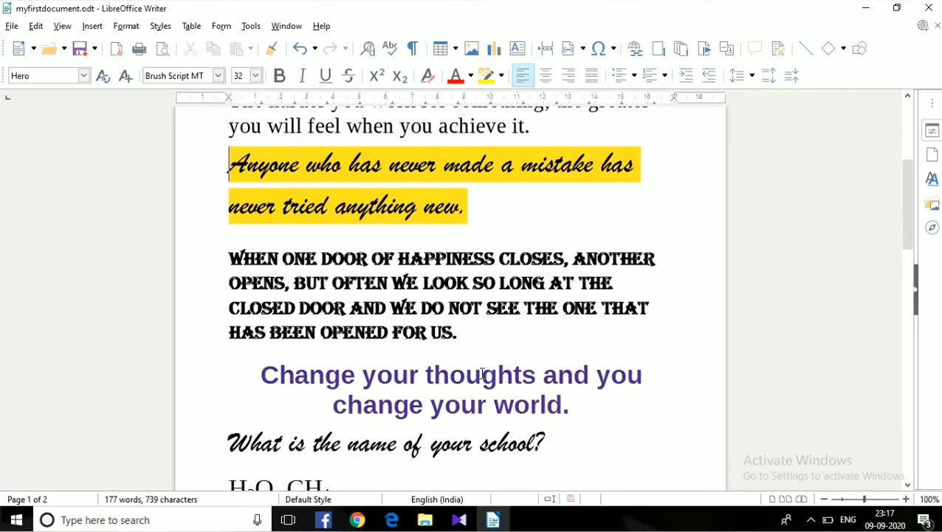
pyautogui.scroll(1, 482, 374)
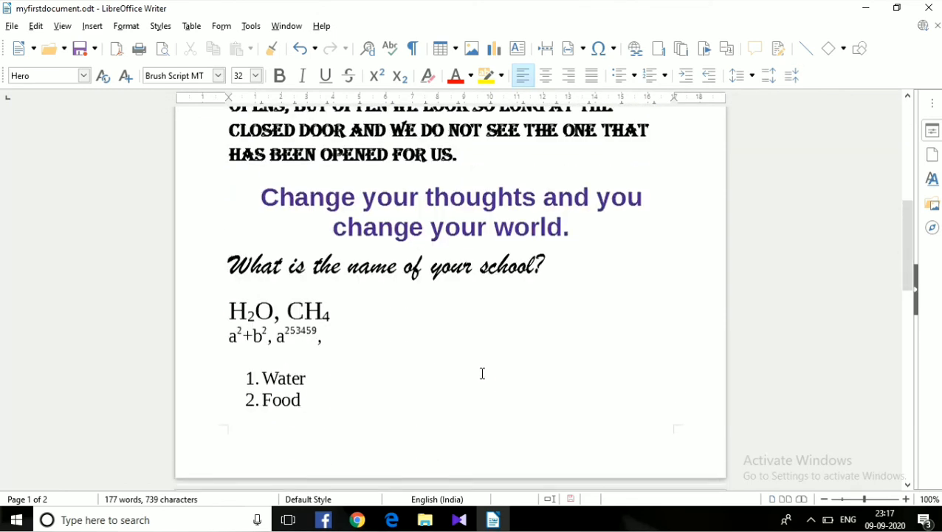